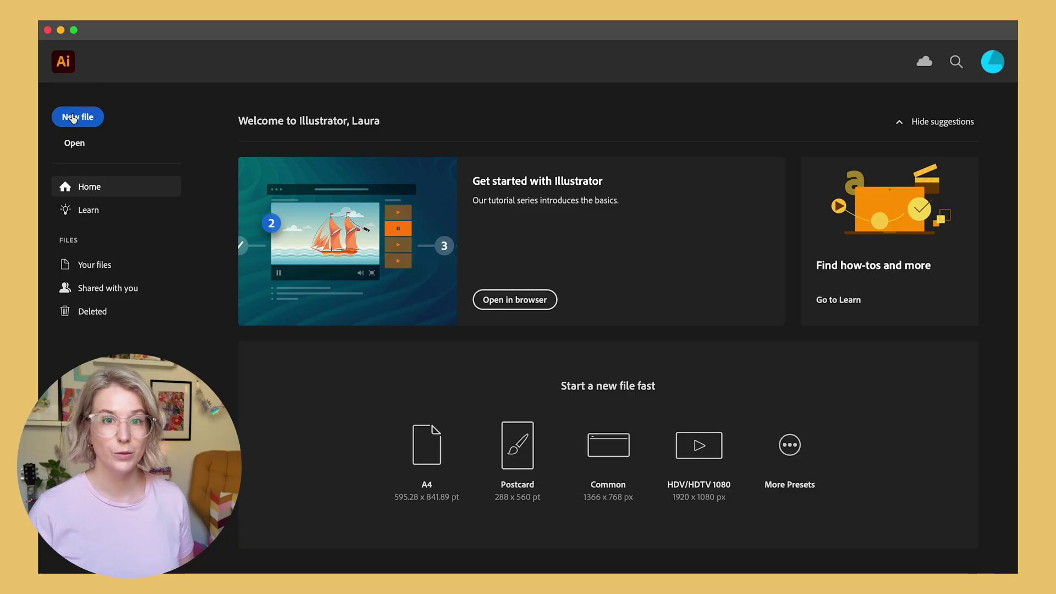
Step: Create a new document 1080 pt wide and 1080 pt high in RGB Color mode
{"action": "left_click", "coordinate": [73, 118]}
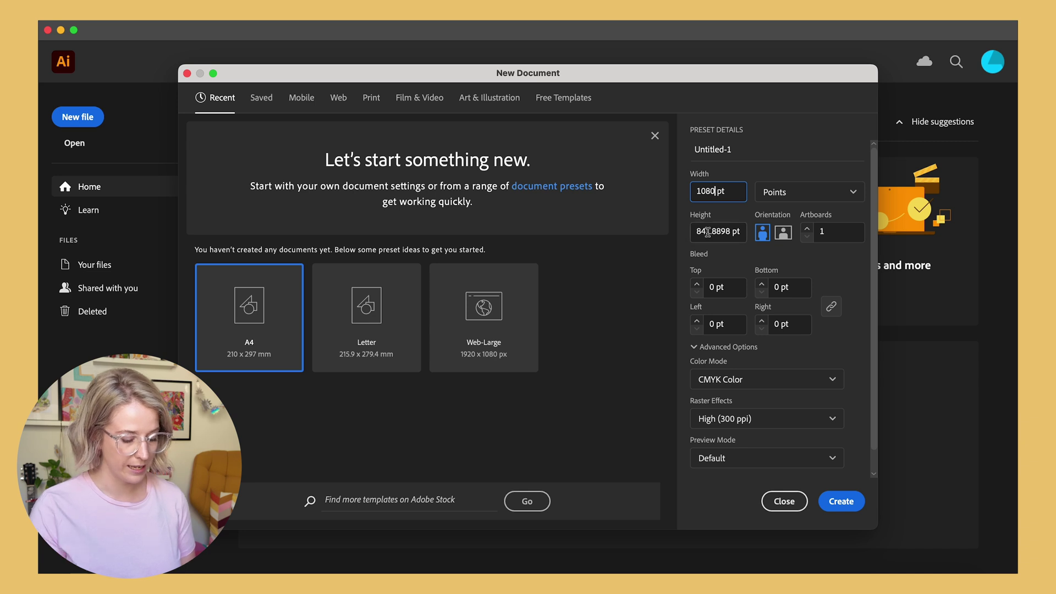
{"action": "key", "text": "Tab"}
{"action": "type", "text": "1080"}
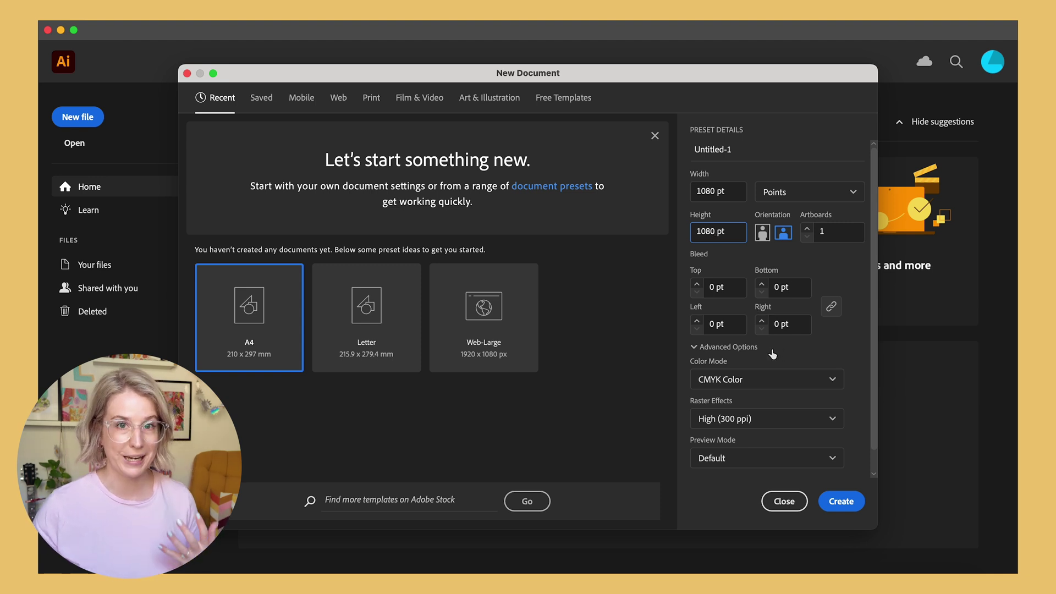
{"action": "left_click", "coordinate": [743, 384]}
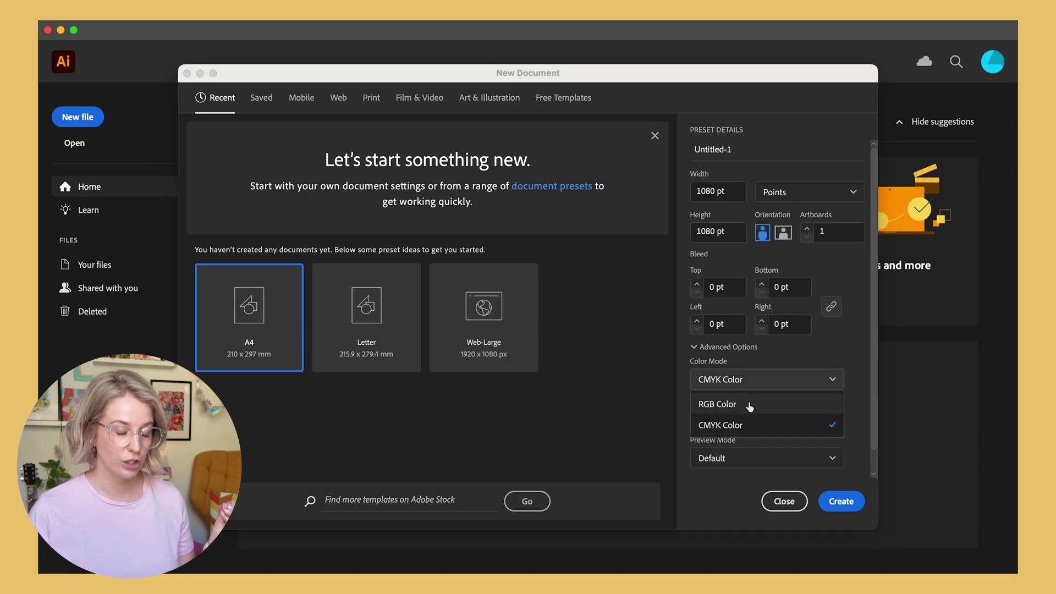
{"action": "left_click", "coordinate": [749, 406]}
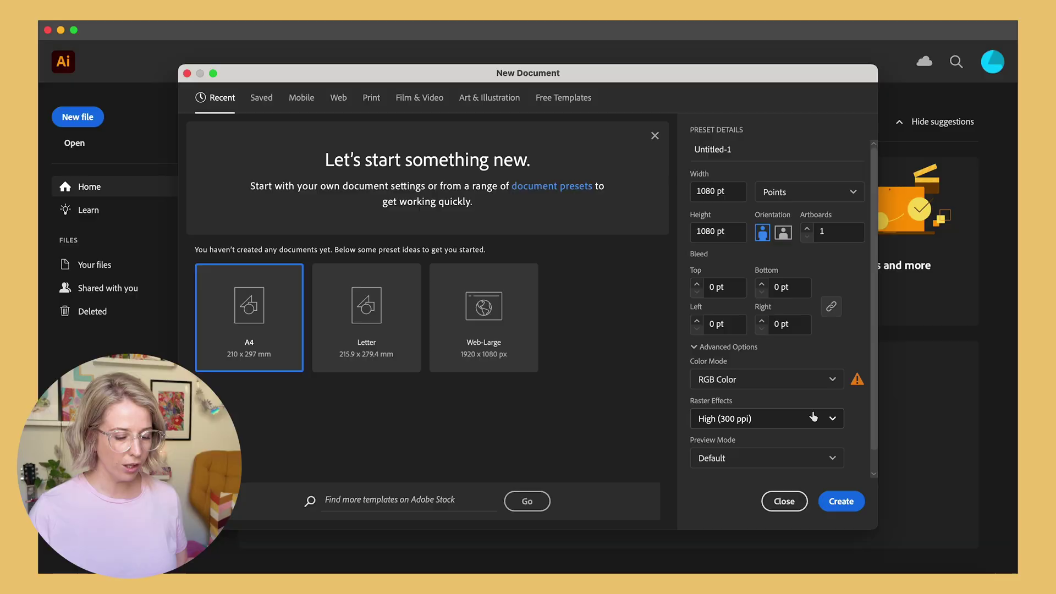
{"action": "scroll", "coordinate": [814, 416], "scroll_direction": "down", "scroll_amount": 2}
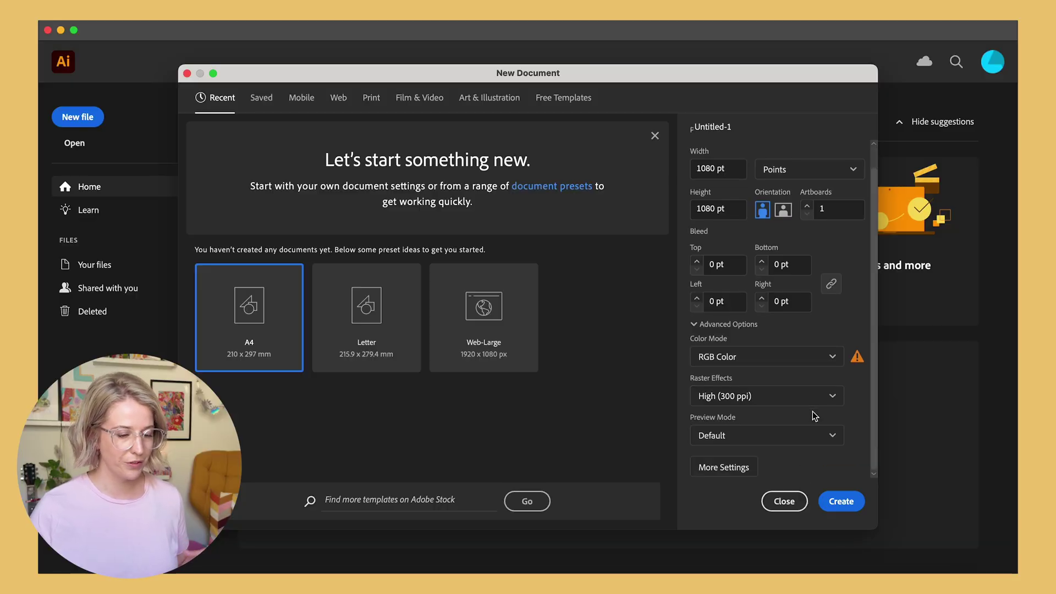
{"action": "left_click", "coordinate": [839, 501]}
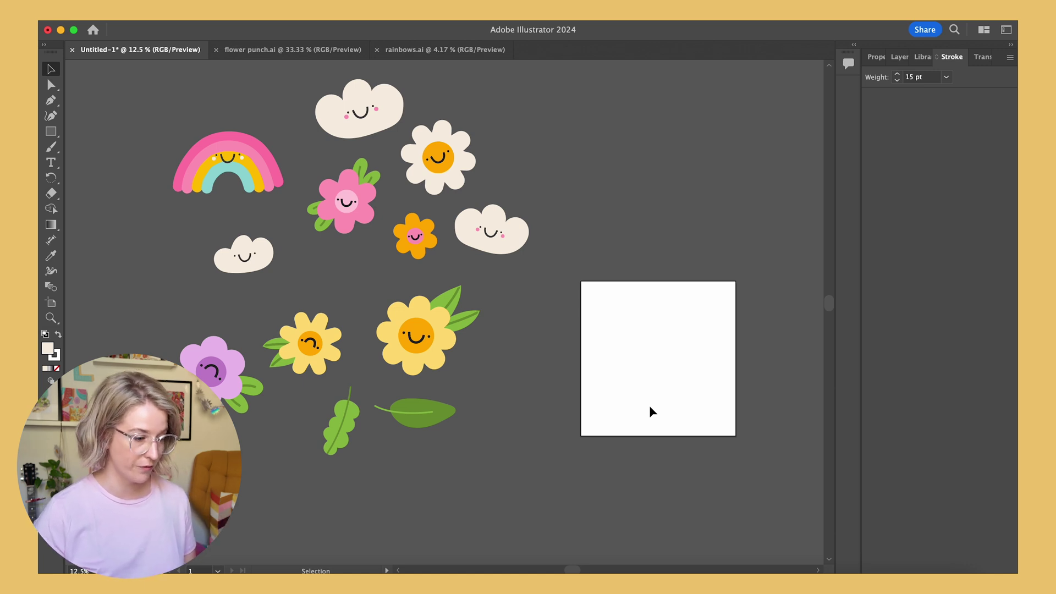
Step: Move the white daisy, the pink leafy flower and the small orange flower from beside the artboard onto it
{"action": "scroll", "coordinate": [351, 357], "scroll_direction": "down", "scroll_amount": 2}
{"action": "scroll", "coordinate": [351, 356], "scroll_direction": "right", "scroll_amount": 2}
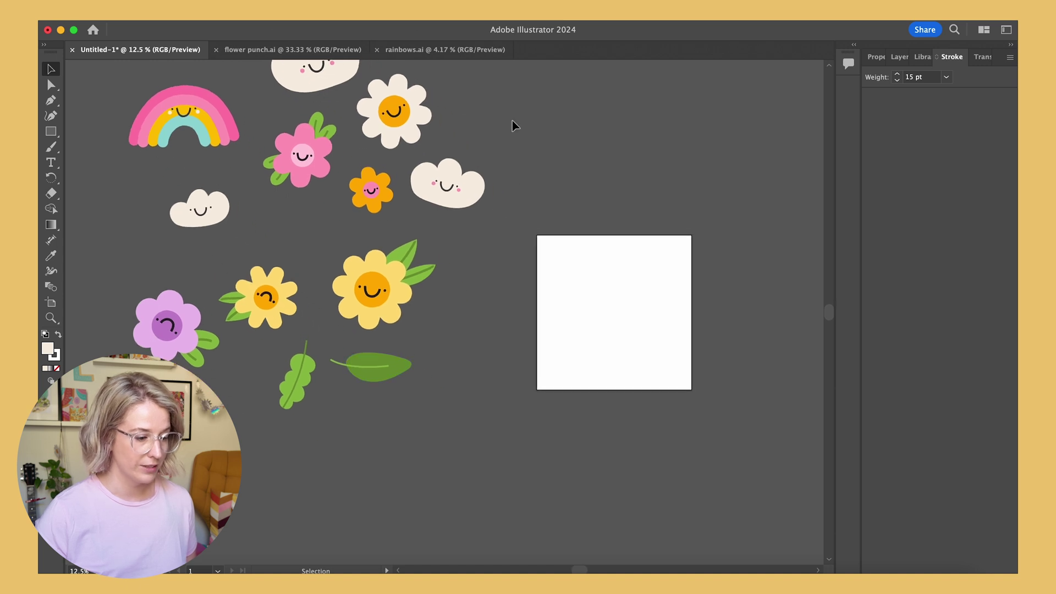
{"action": "left_click", "coordinate": [414, 131]}
{"action": "left_click_drag", "start_coordinate": [413, 131], "coordinate": [604, 305]}
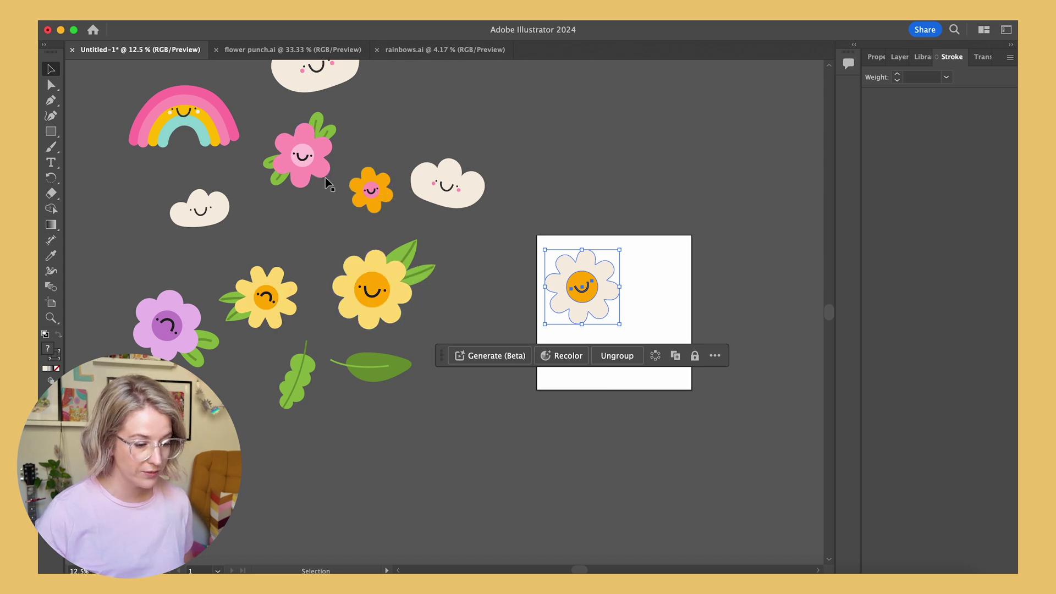
{"action": "left_click_drag", "start_coordinate": [322, 174], "coordinate": [658, 364]}
{"action": "left_click_drag", "start_coordinate": [392, 202], "coordinate": [649, 278]}
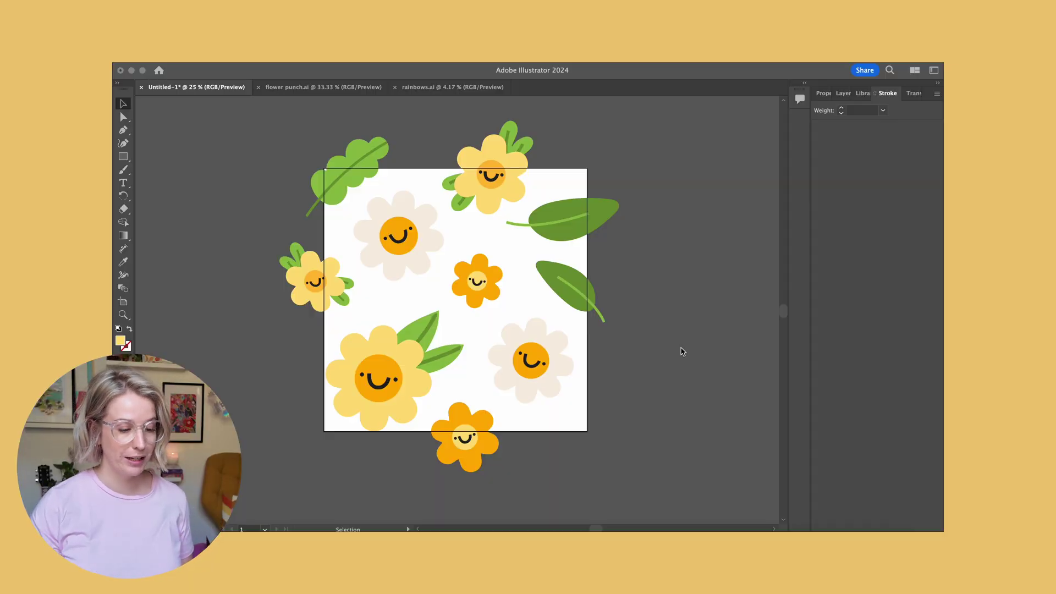
Step: Select all the flowers and leaves on and around the artboard and make a pattern from them
{"action": "scroll", "coordinate": [682, 351], "scroll_direction": "left", "scroll_amount": 3}
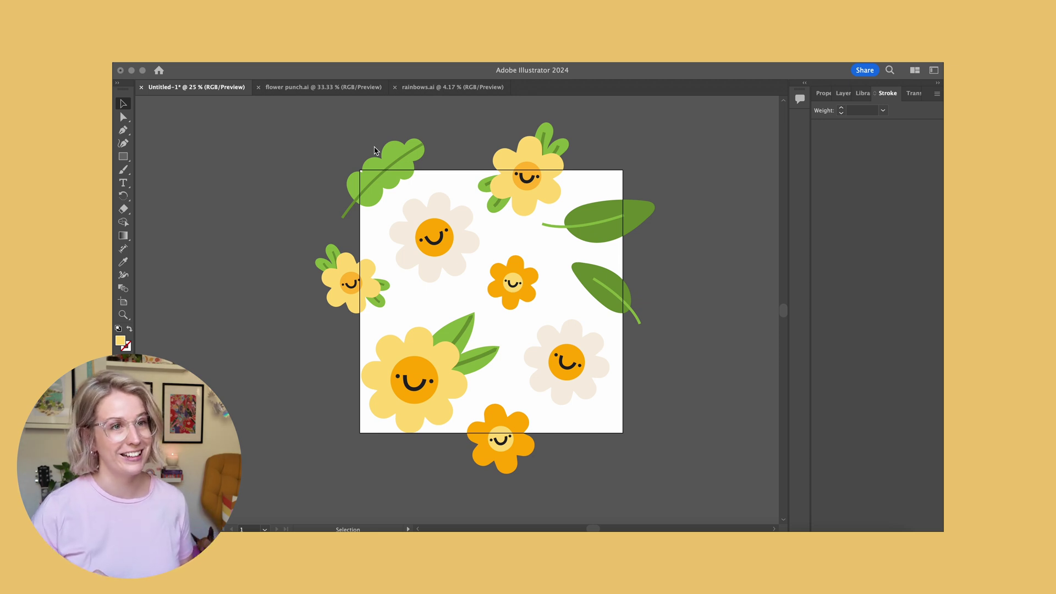
{"action": "left_click", "coordinate": [303, 112]}
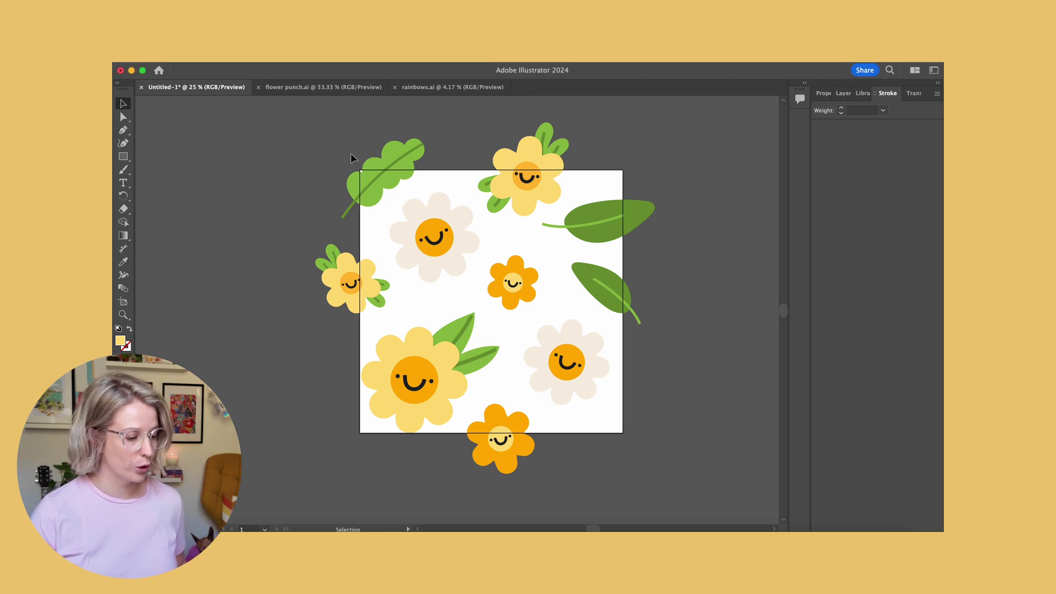
{"action": "left_click_drag", "start_coordinate": [324, 132], "coordinate": [682, 425]}
{"action": "left_click_drag", "start_coordinate": [679, 461], "coordinate": [685, 474]}
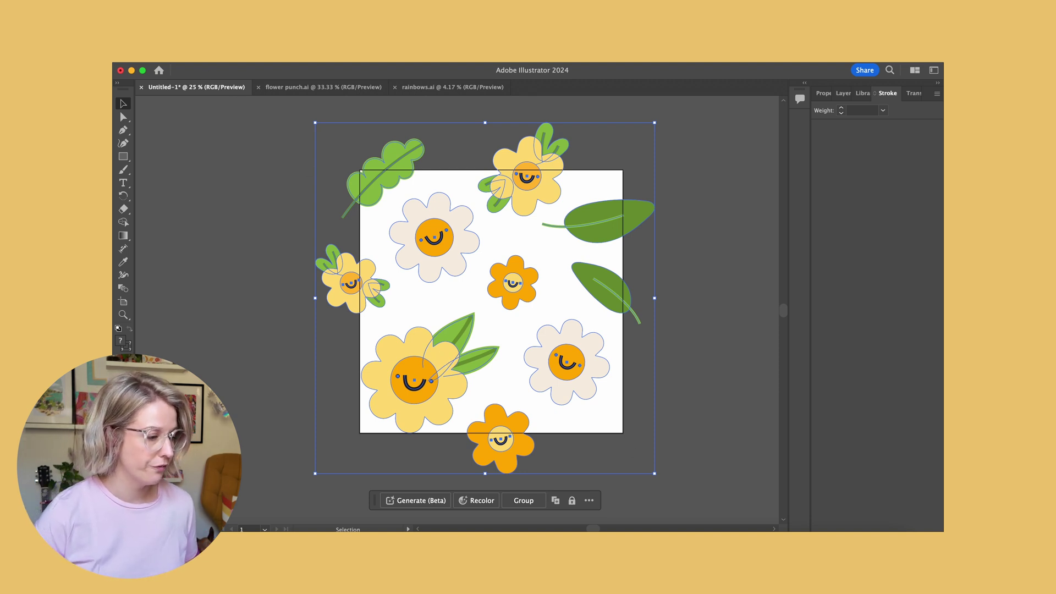
{"action": "left_click", "coordinate": [190, 60]}
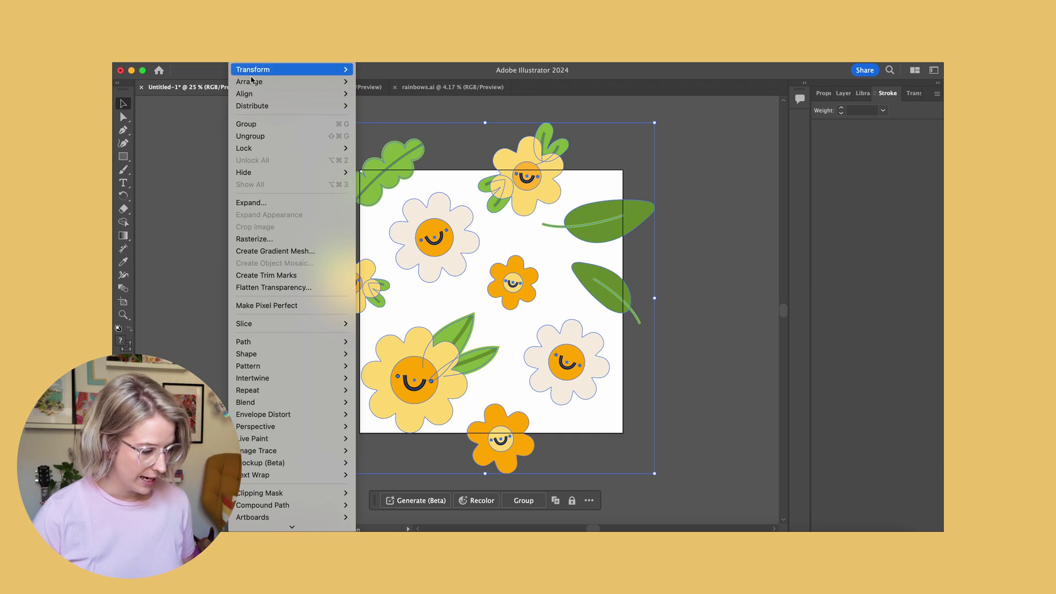
{"action": "mouse_move", "coordinate": [253, 370]}
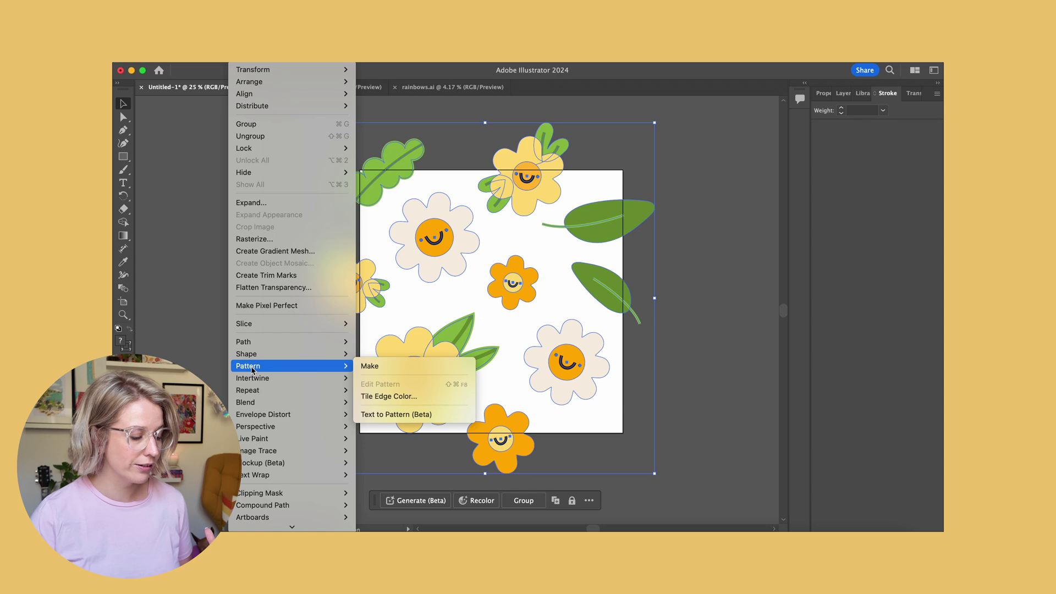
{"action": "left_click", "coordinate": [369, 366]}
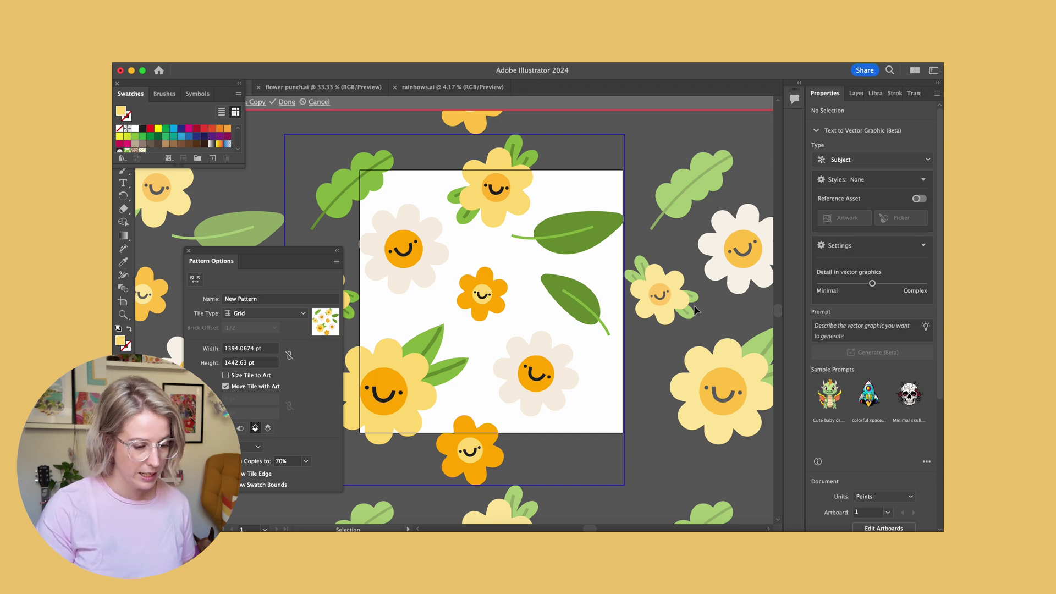
Step: Tighten the pattern tile around the artwork by moving its left edge inward, reducing the width to about 1105 pt
{"action": "key", "text": "super+minus"}
{"action": "key", "text": "super+minus"}
{"action": "key", "text": "super+minus"}
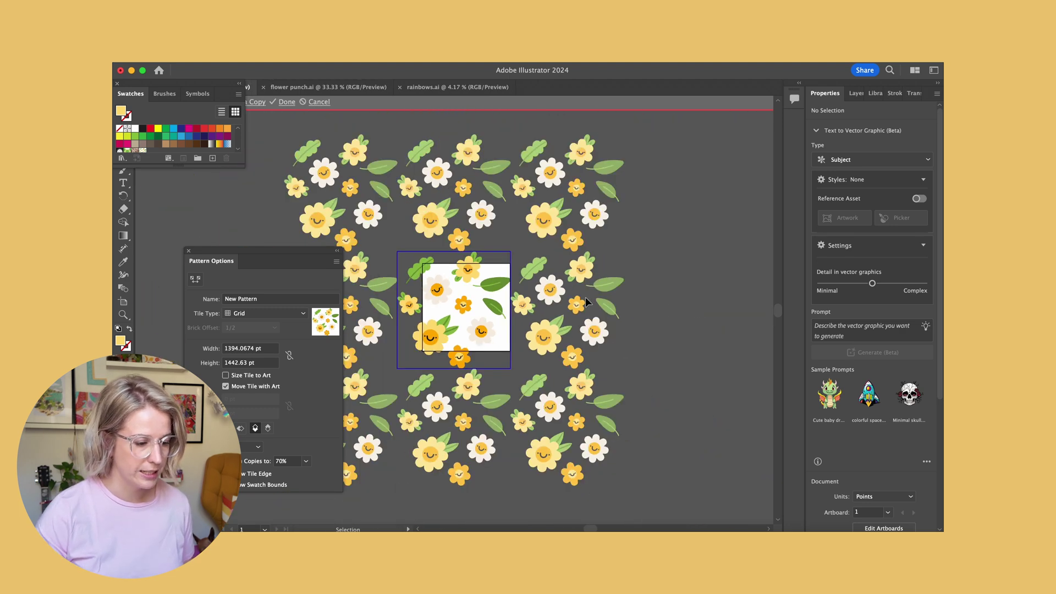
{"action": "scroll", "coordinate": [588, 302], "scroll_direction": "left", "scroll_amount": 3}
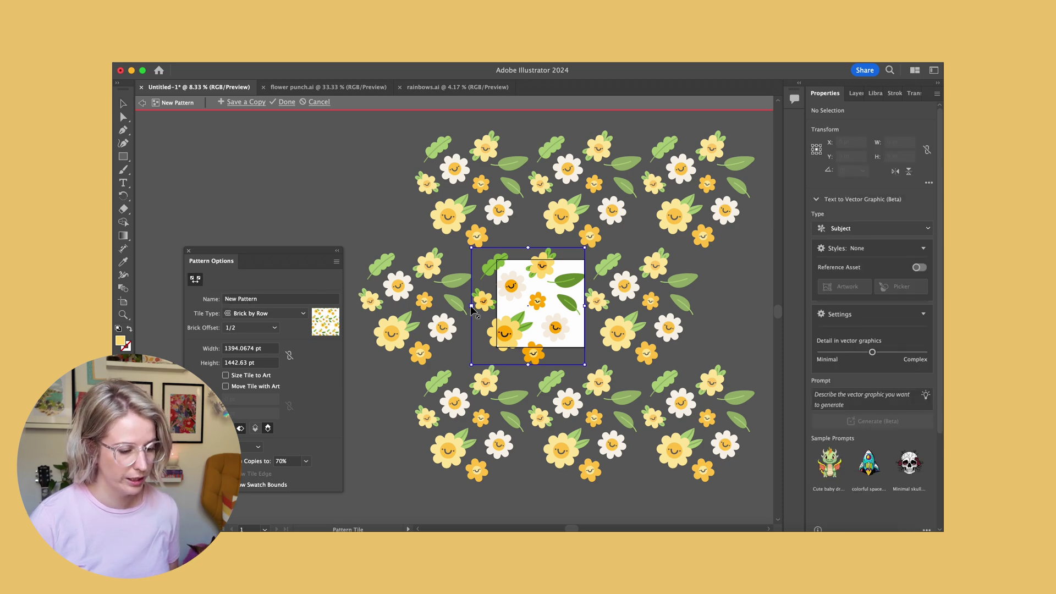
{"action": "left_click_drag", "start_coordinate": [471, 308], "coordinate": [499, 304]}
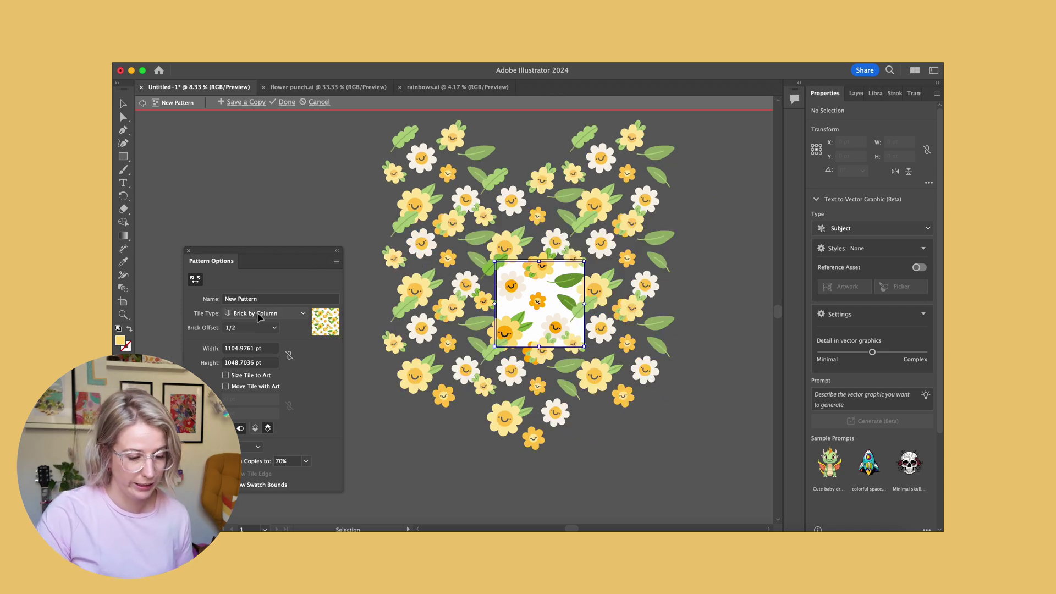
Step: Enlarge the Brick by Column tile to about 1275 by 1265 pt by adjusting its upper, lower and left edges
{"action": "key", "text": "super+equal"}
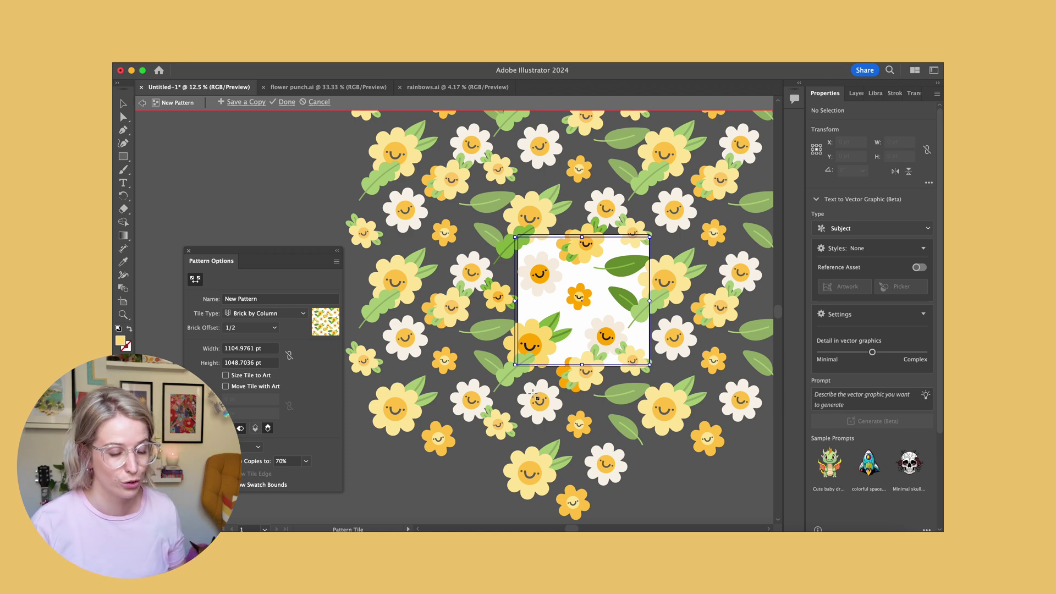
{"action": "left_click_drag", "start_coordinate": [582, 238], "coordinate": [582, 222]}
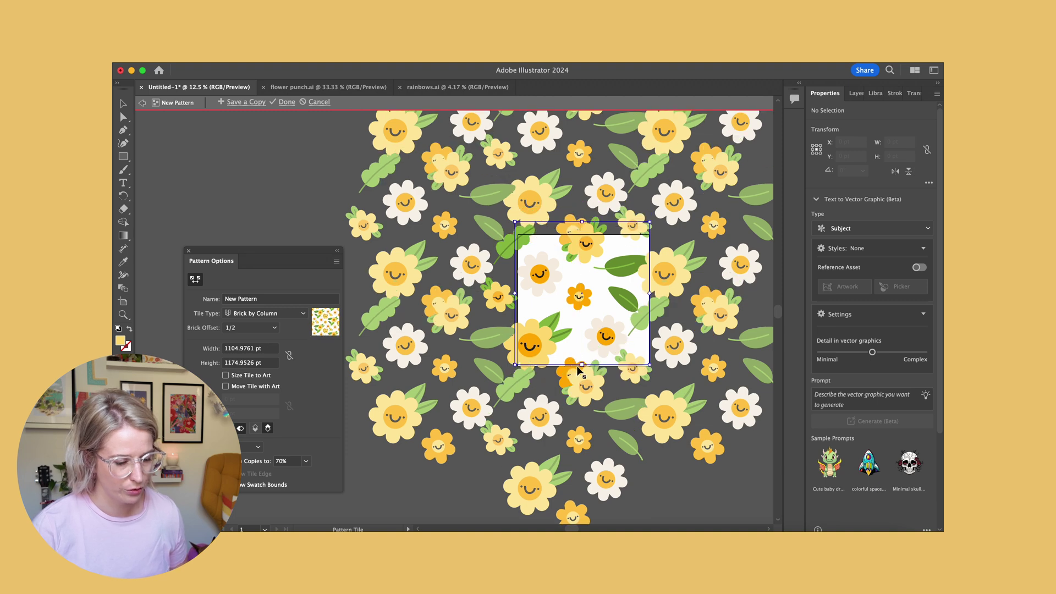
{"action": "left_click_drag", "start_coordinate": [582, 365], "coordinate": [582, 385]}
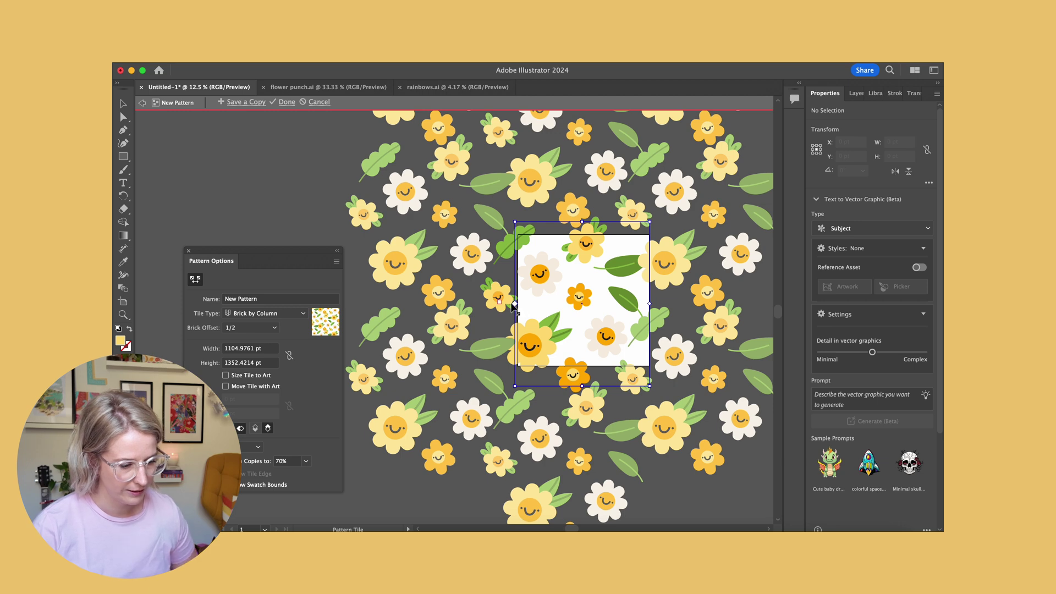
{"action": "left_click_drag", "start_coordinate": [515, 303], "coordinate": [502, 300]}
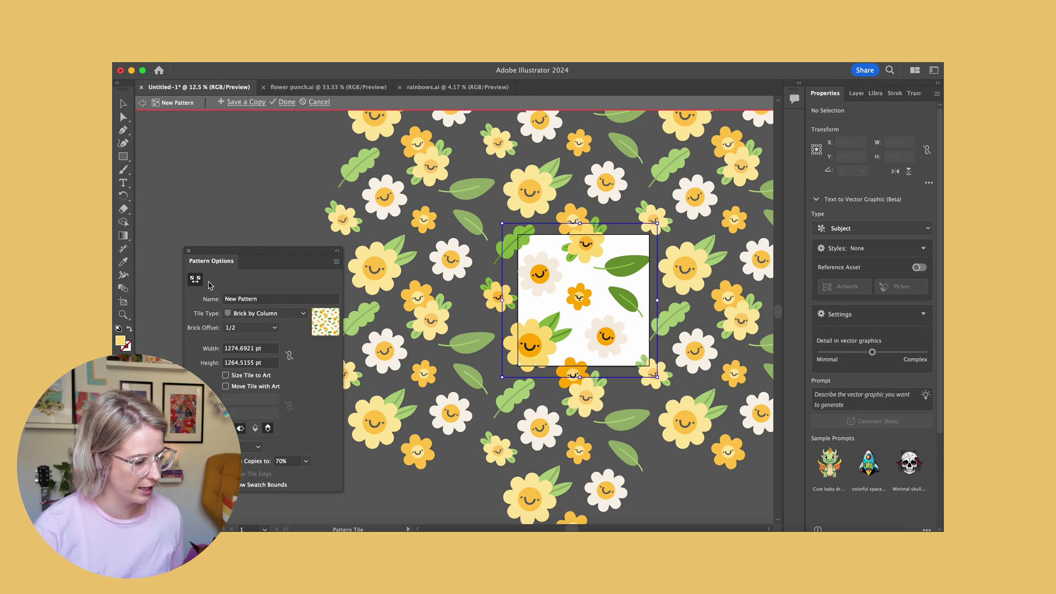
Step: Shift the small dark-green leaf within the tile and rotate the large leaf above it to about 329°
{"action": "key", "text": "v"}
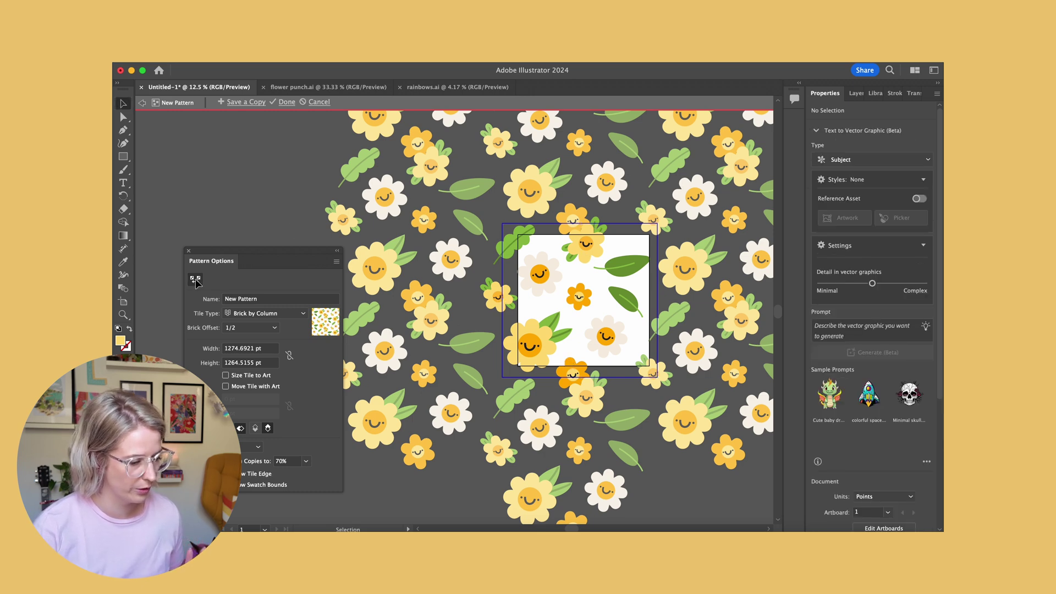
{"action": "left_click", "coordinate": [572, 368]}
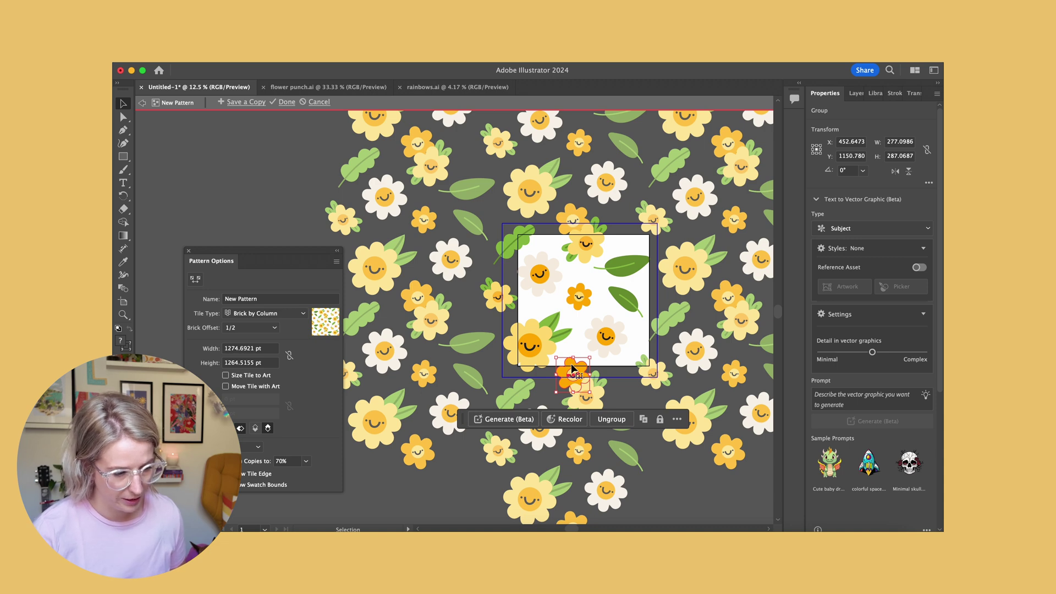
{"action": "left_click", "coordinate": [630, 242]}
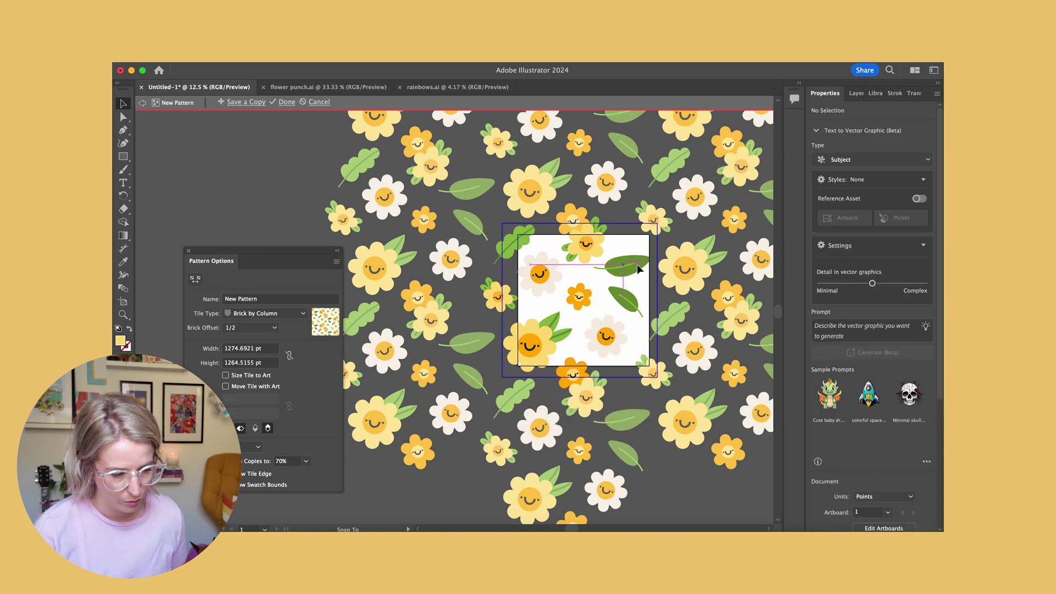
{"action": "left_click", "coordinate": [639, 269]}
{"action": "left_click_drag", "start_coordinate": [639, 269], "coordinate": [623, 300]}
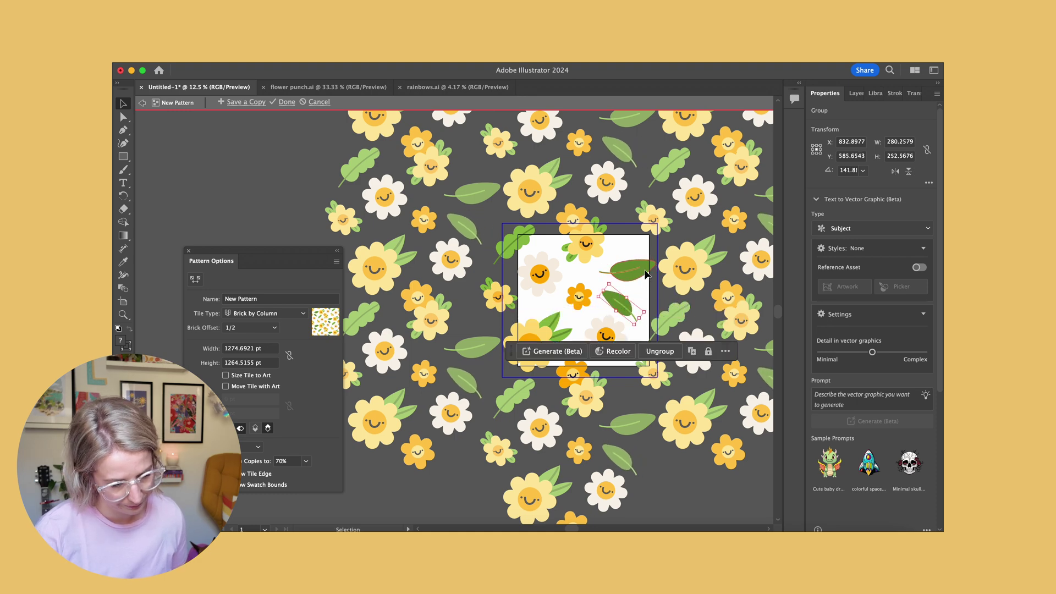
{"action": "left_click", "coordinate": [647, 274]}
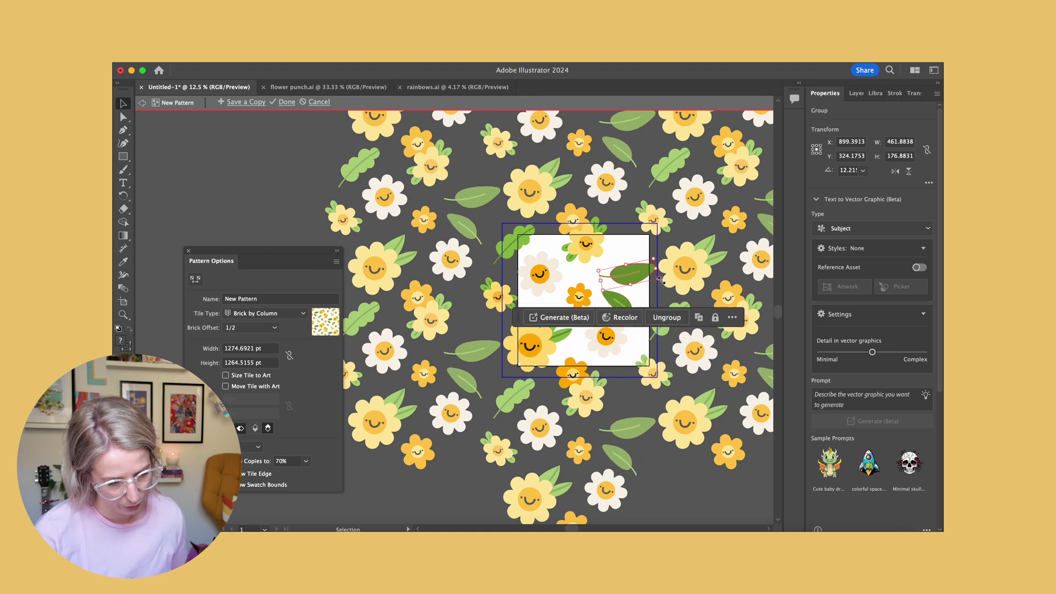
{"action": "mouse_move", "coordinate": [634, 289]}
{"action": "left_mouse_down"}
{"action": "mouse_move", "coordinate": [623, 289]}
{"action": "mouse_move", "coordinate": [631, 295]}
{"action": "left_mouse_up"}
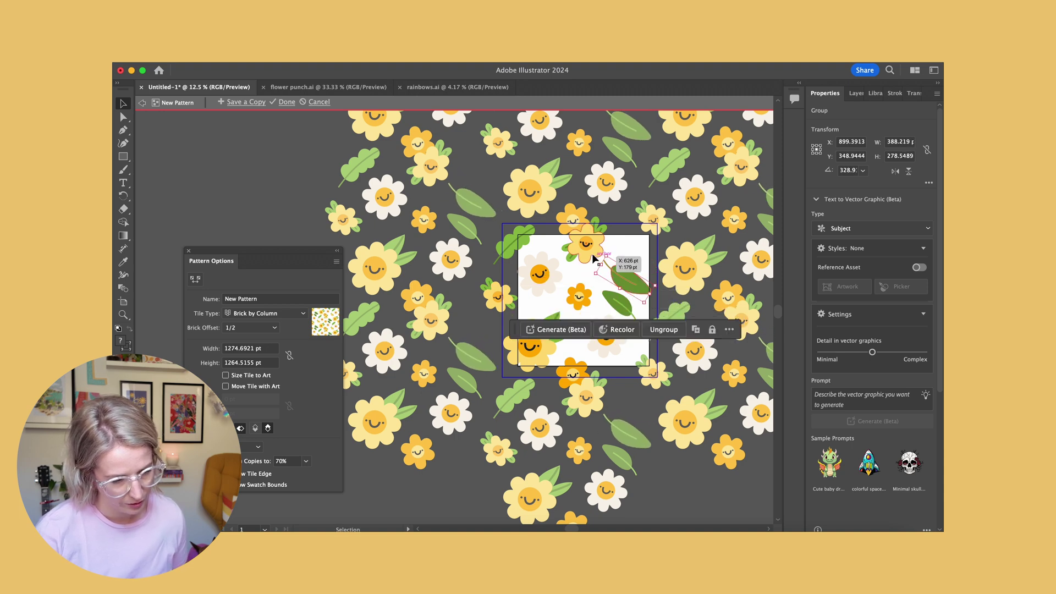
Step: Reposition the upper yellow flower, the lower orange and large yellow flowers, and the upper-left daisy to even out the tile's spacing
{"action": "left_click", "coordinate": [589, 250]}
{"action": "left_click_drag", "start_coordinate": [592, 251], "coordinate": [608, 249]}
{"action": "left_click_drag", "start_coordinate": [573, 371], "coordinate": [532, 357]}
{"action": "left_click_drag", "start_coordinate": [550, 291], "coordinate": [553, 283]}
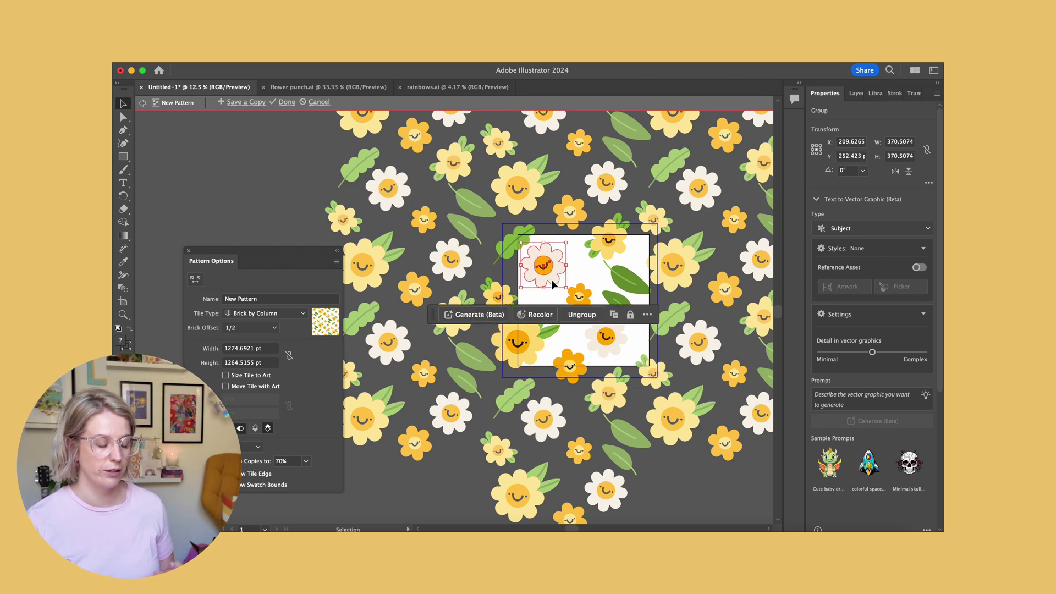
Step: Name the pattern "Summer Garden" and finish pattern editing, saving it as a swatch
{"action": "key", "text": "super+minus"}
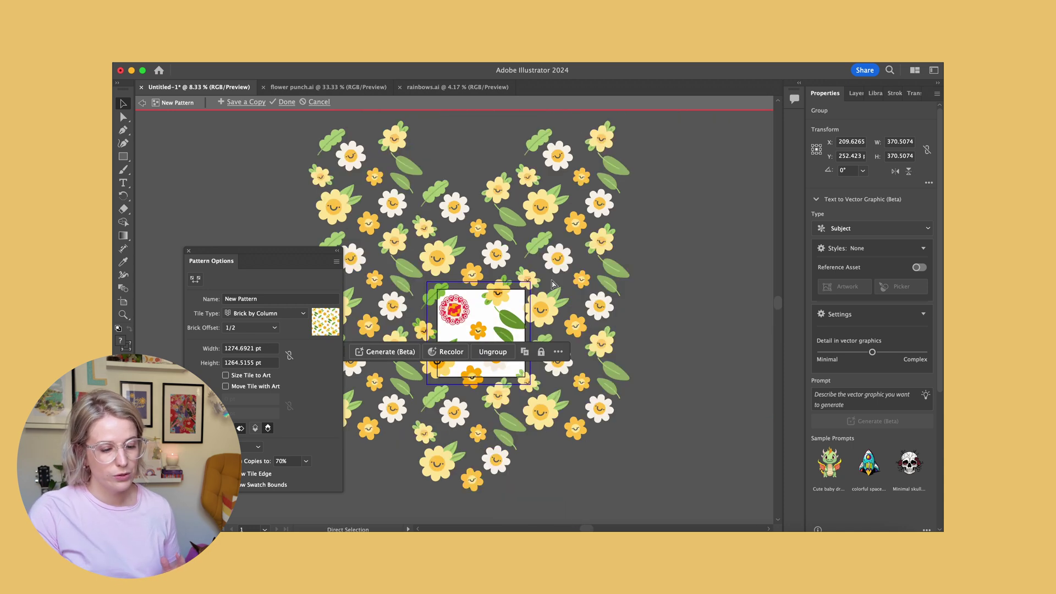
{"action": "scroll", "coordinate": [552, 283], "scroll_direction": "left", "scroll_amount": 3}
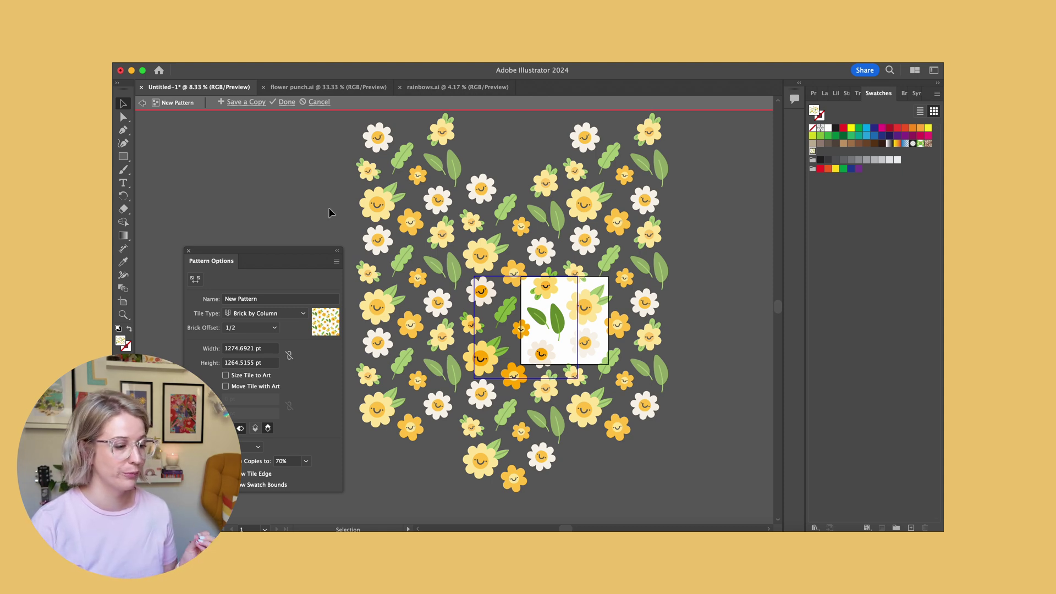
{"action": "left_click", "coordinate": [288, 300]}
{"action": "triple_click", "coordinate": [287, 300]}
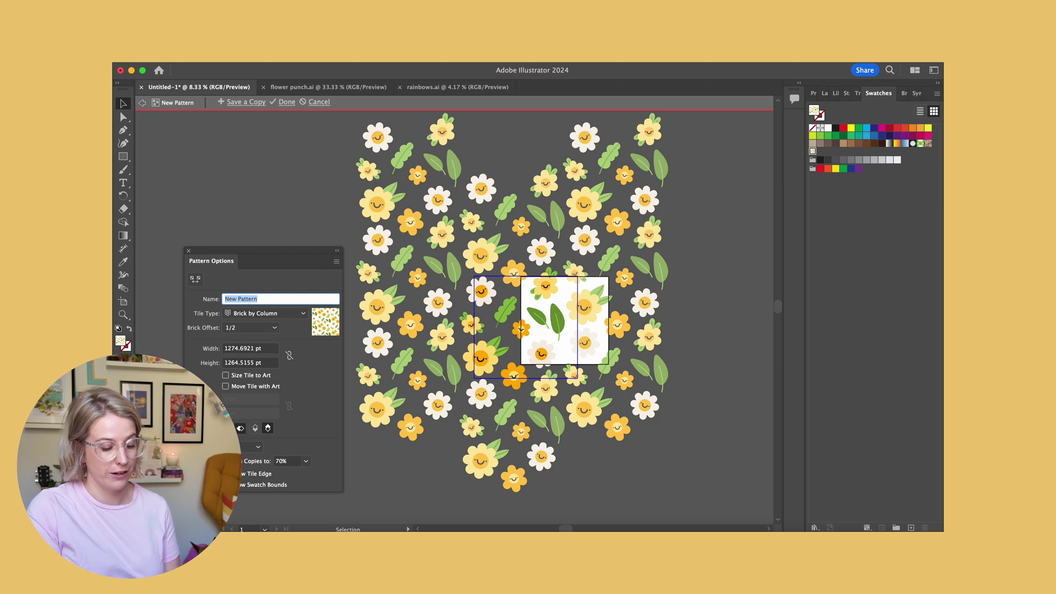
{"action": "type", "text": "Summer Garden"}
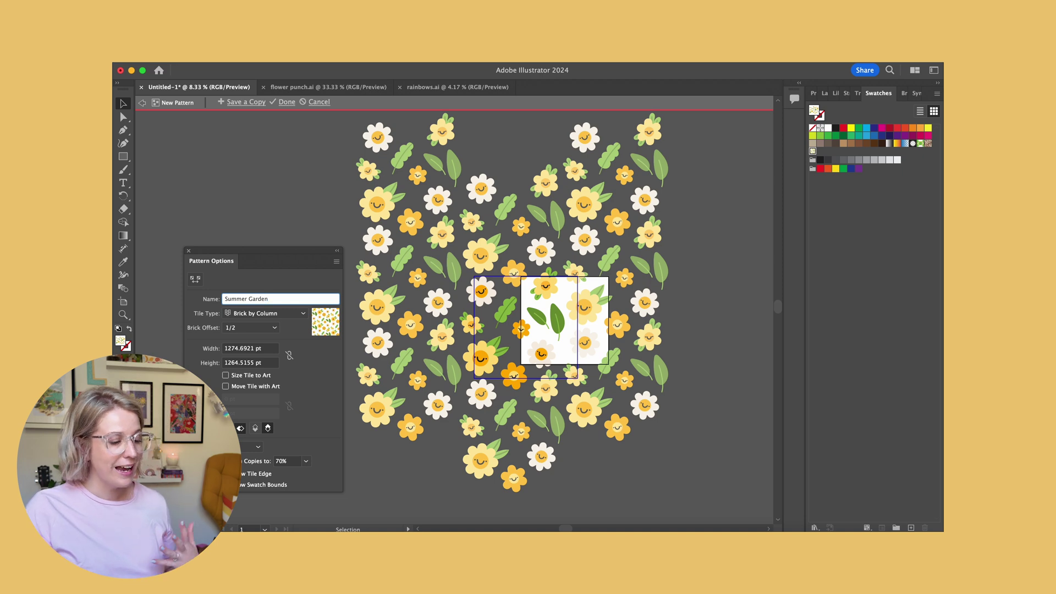
{"action": "key", "text": "Return"}
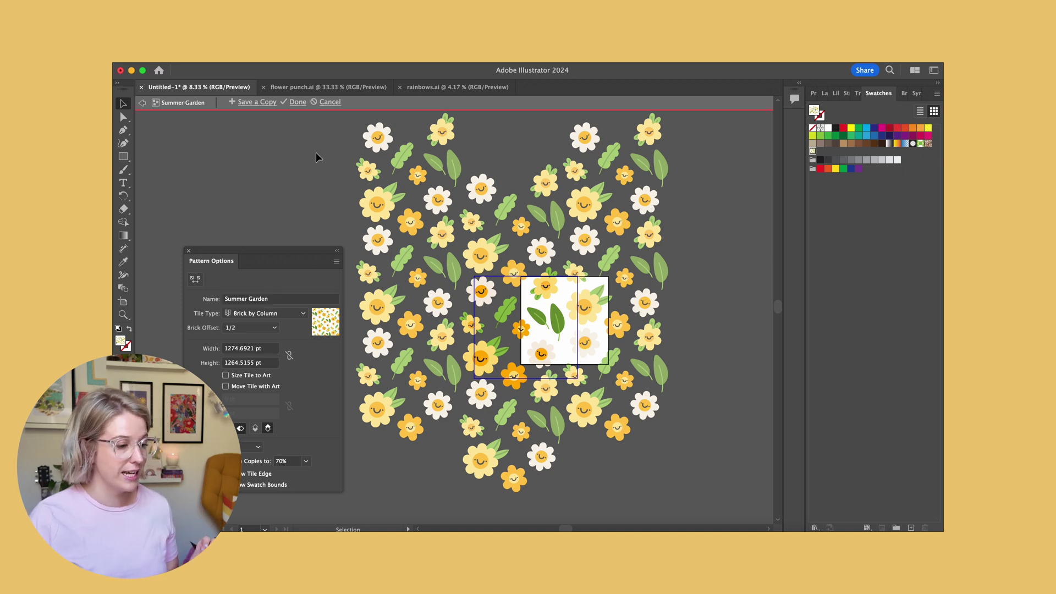
{"action": "left_click", "coordinate": [295, 102]}
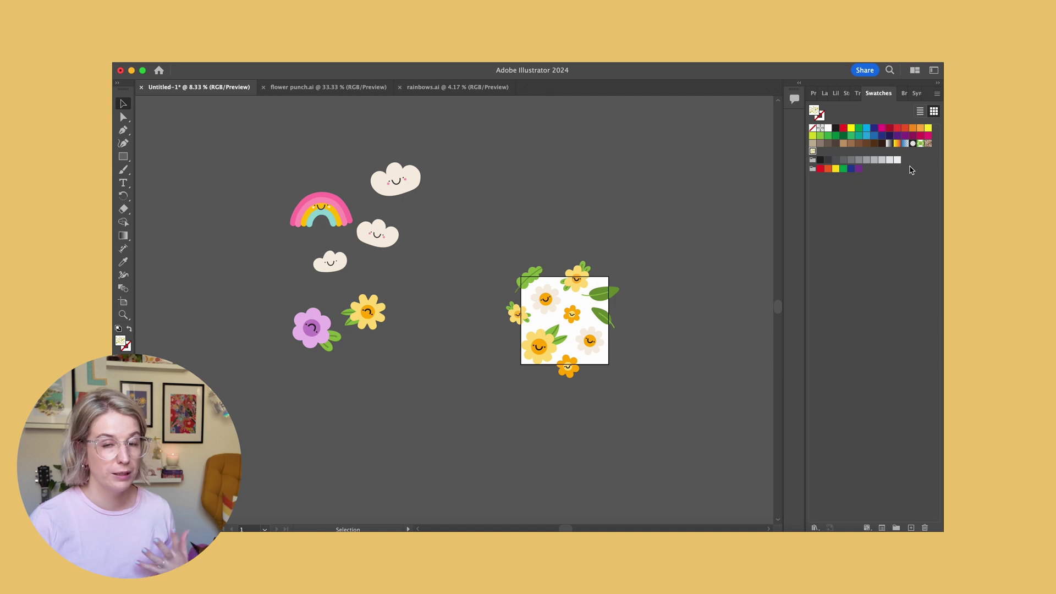
Step: Draw a rectangle above the artboard filled with the Summer Garden pattern, and change its fill to solid green
{"action": "left_click", "coordinate": [812, 153]}
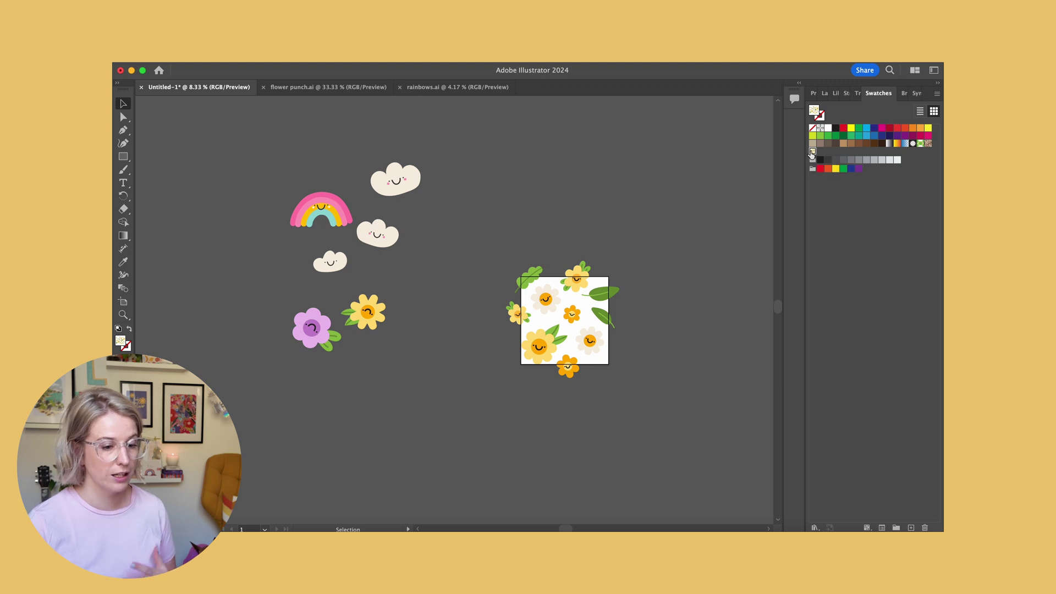
{"action": "left_click", "coordinate": [123, 156]}
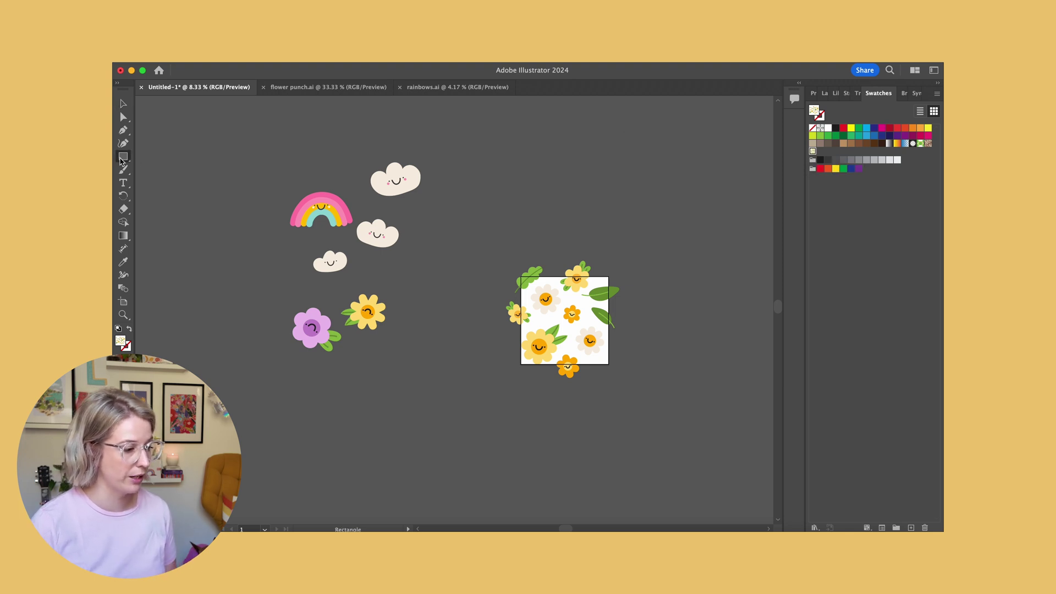
{"action": "left_click_drag", "start_coordinate": [506, 143], "coordinate": [656, 251]}
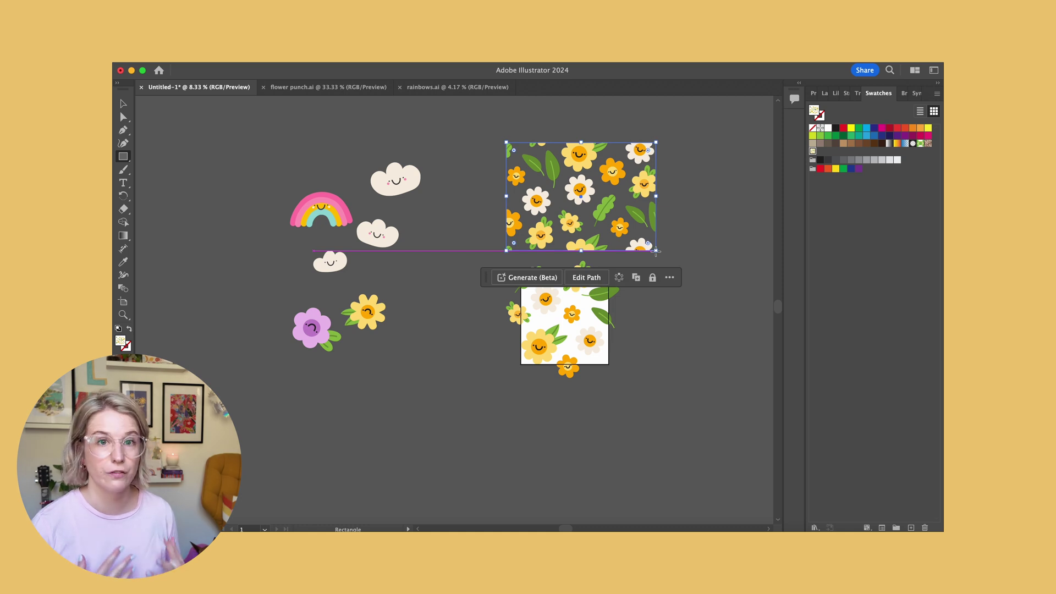
{"action": "left_click", "coordinate": [828, 137]}
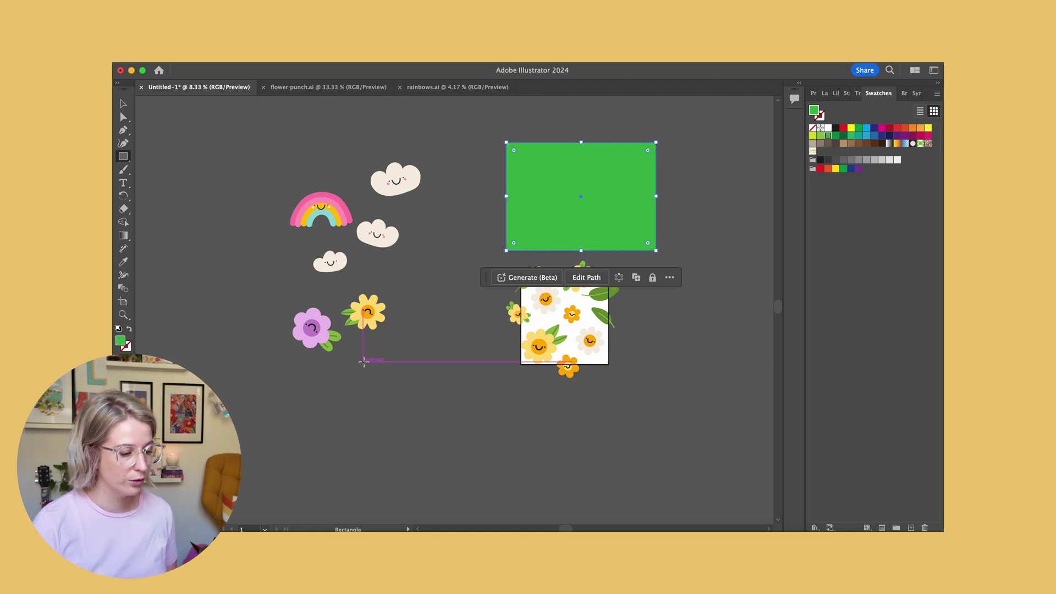
Step: Draw a rectangle about 1483 by 1178 pt below the loose flowers and fill it with the Summer Garden pattern
{"action": "left_click_drag", "start_coordinate": [364, 362], "coordinate": [484, 457]}
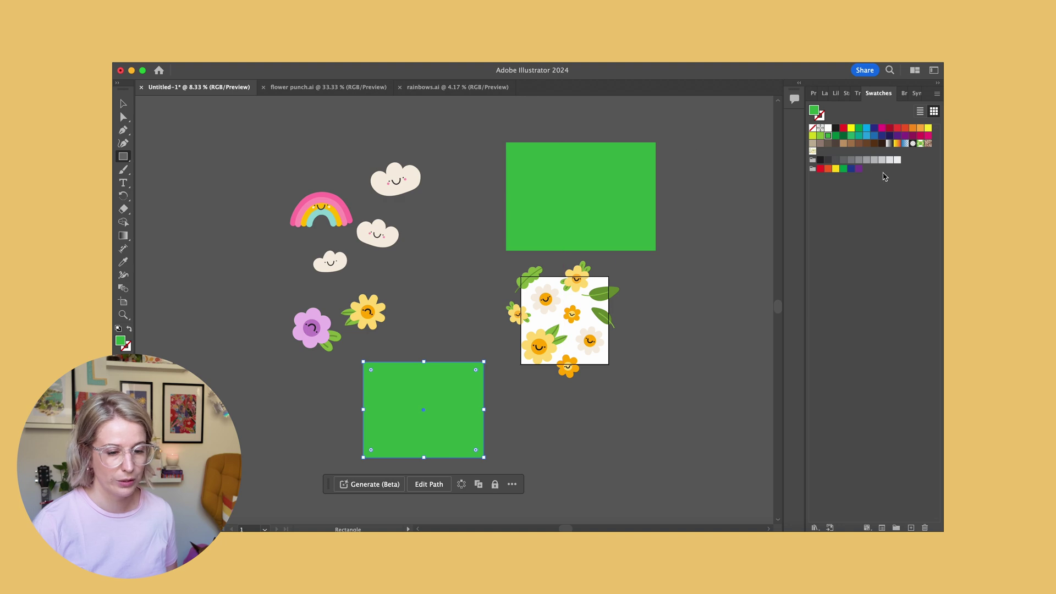
{"action": "left_click", "coordinate": [813, 151]}
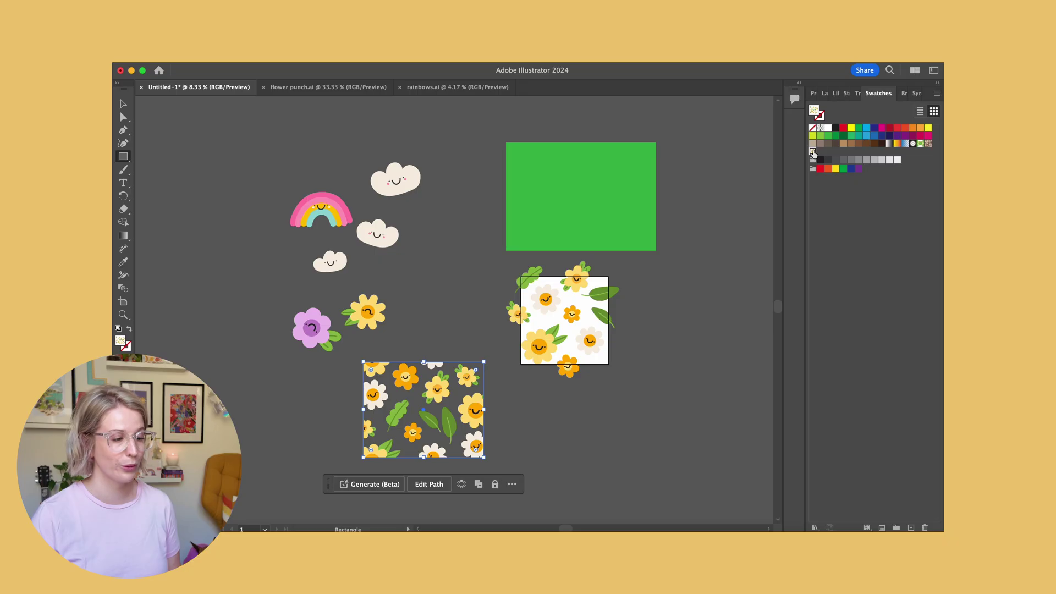
Step: Start a new document with a width of 1080 pt and a height of 1920 pt
{"action": "left_click", "coordinate": [199, 65]}
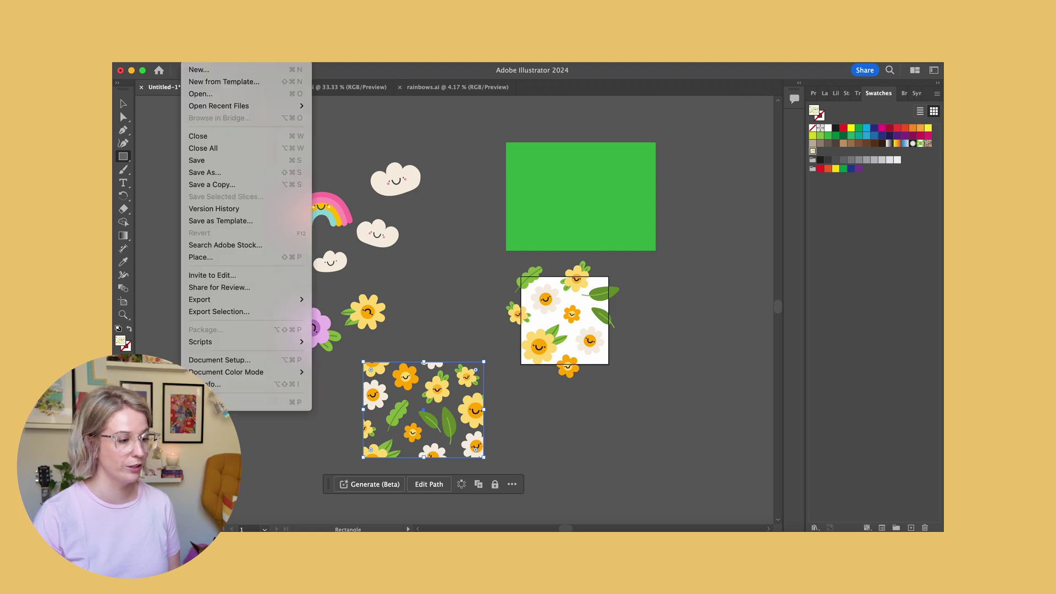
{"action": "left_click", "coordinate": [200, 70]}
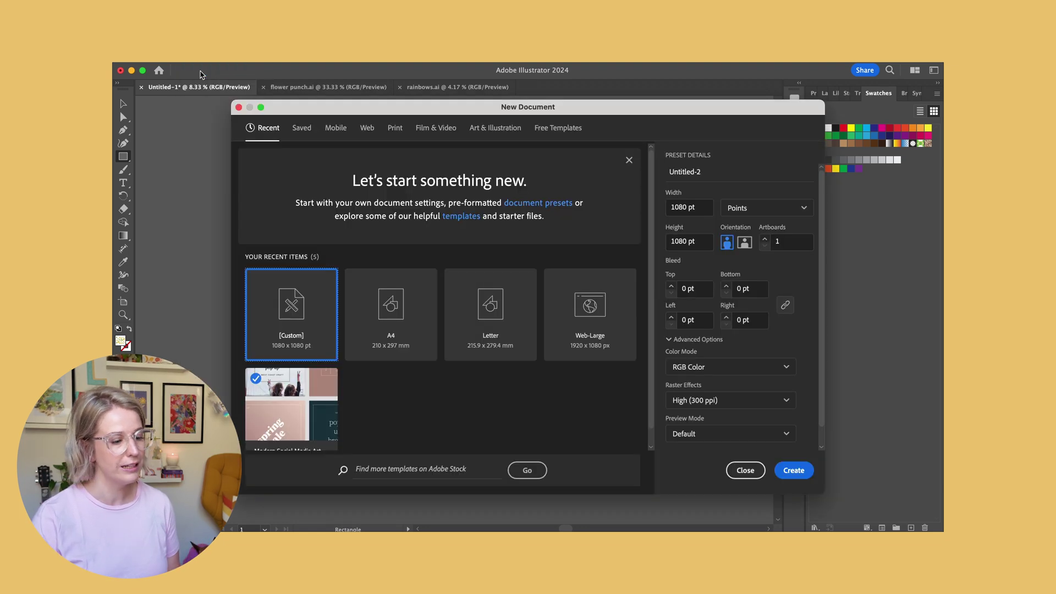
{"action": "left_click", "coordinate": [706, 209]}
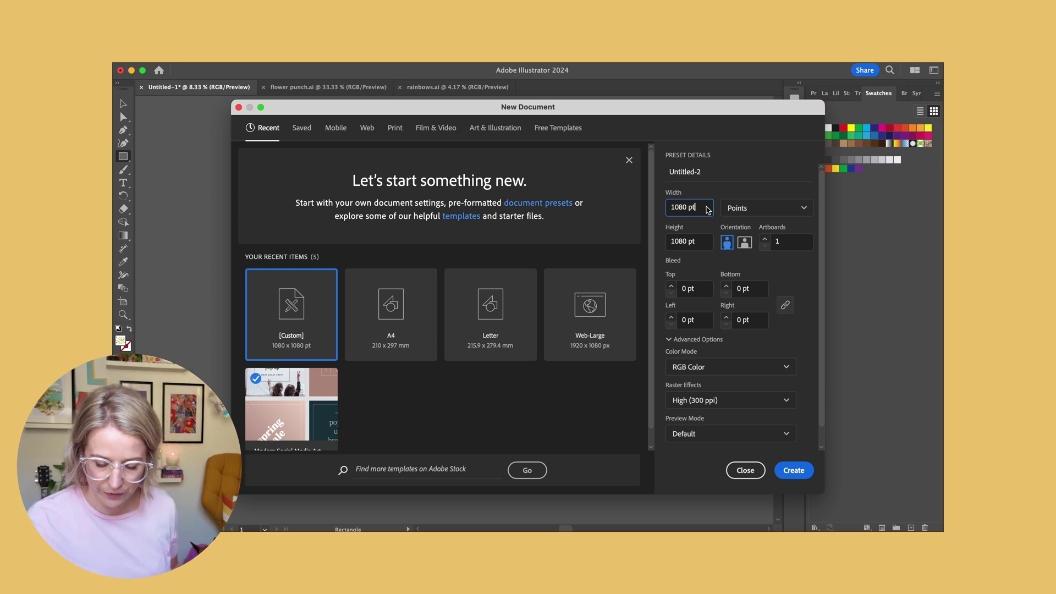
{"action": "left_click", "coordinate": [673, 242]}
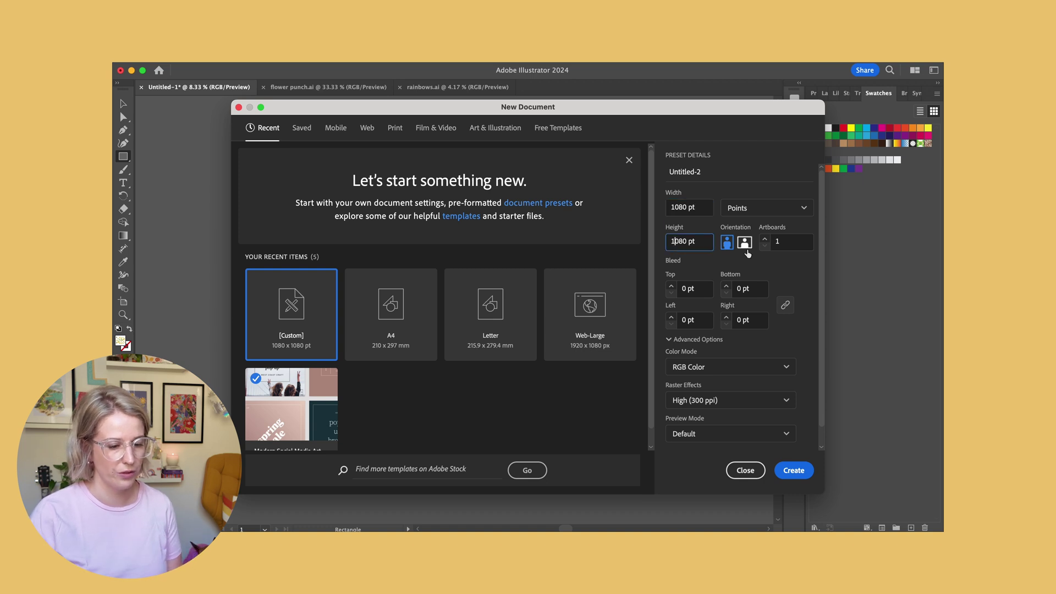
{"action": "key", "text": "Delete"}
{"action": "type", "text": "9"}
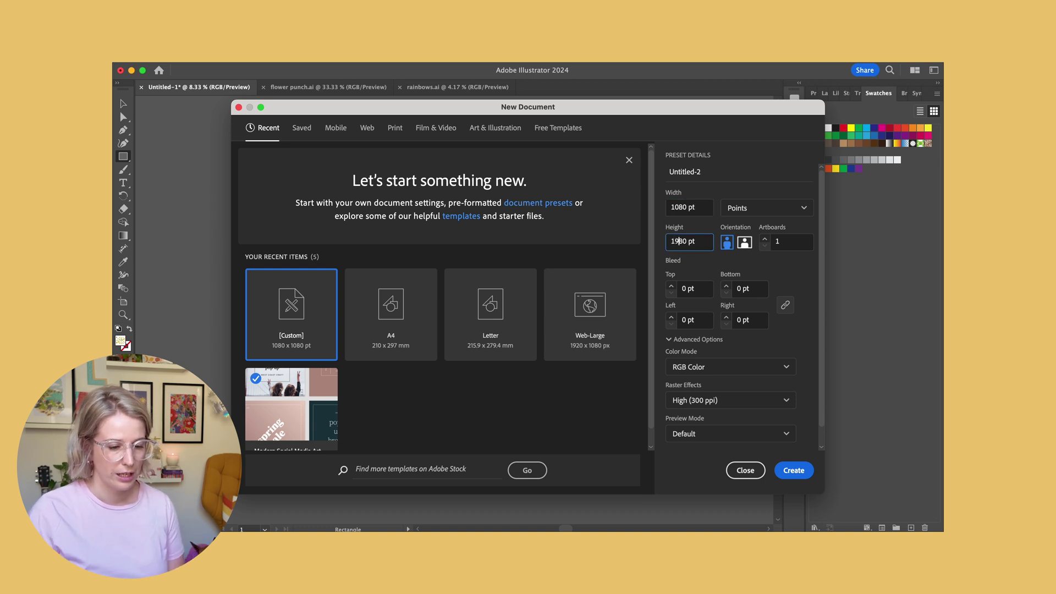
{"action": "key", "text": "BackSpace"}
{"action": "type", "text": "2"}
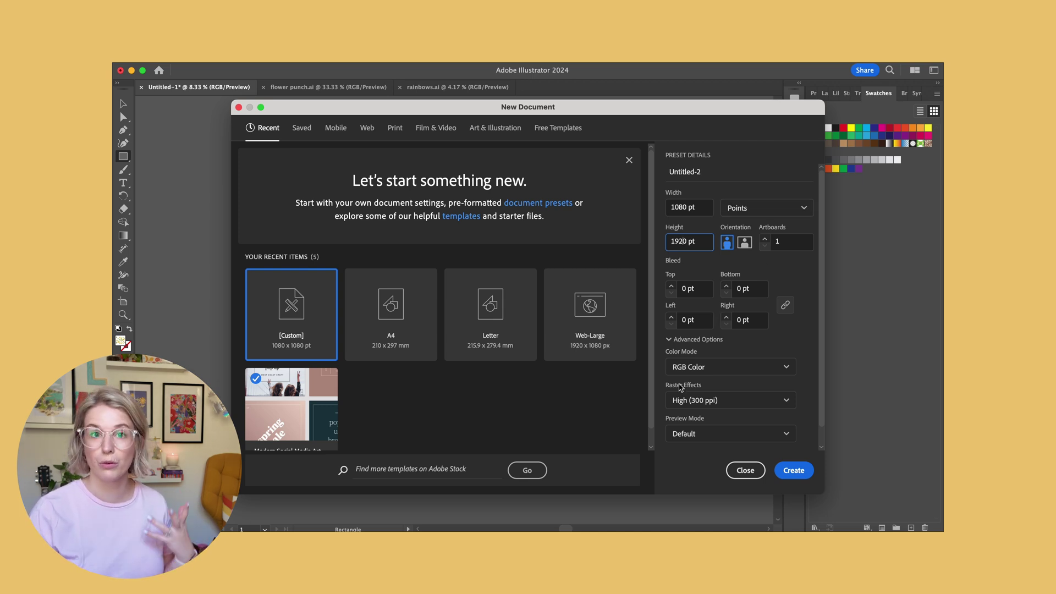
Step: Set the bleed to 5 pt on all sides and create the document
{"action": "key", "text": "Tab"}
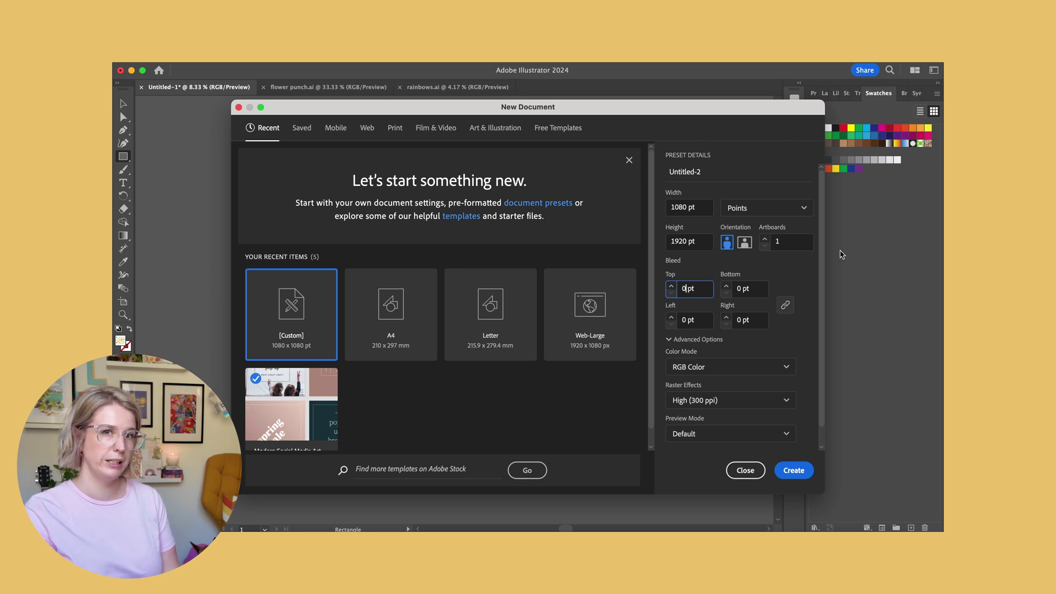
{"action": "key", "text": "BackSpace"}
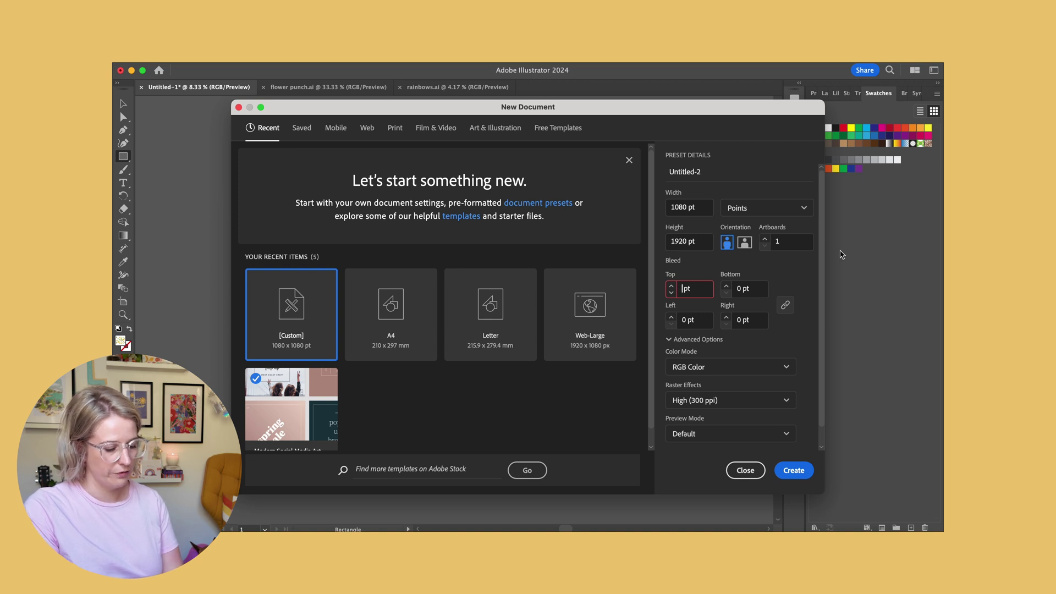
{"action": "type", "text": "5"}
{"action": "key", "text": "Tab"}
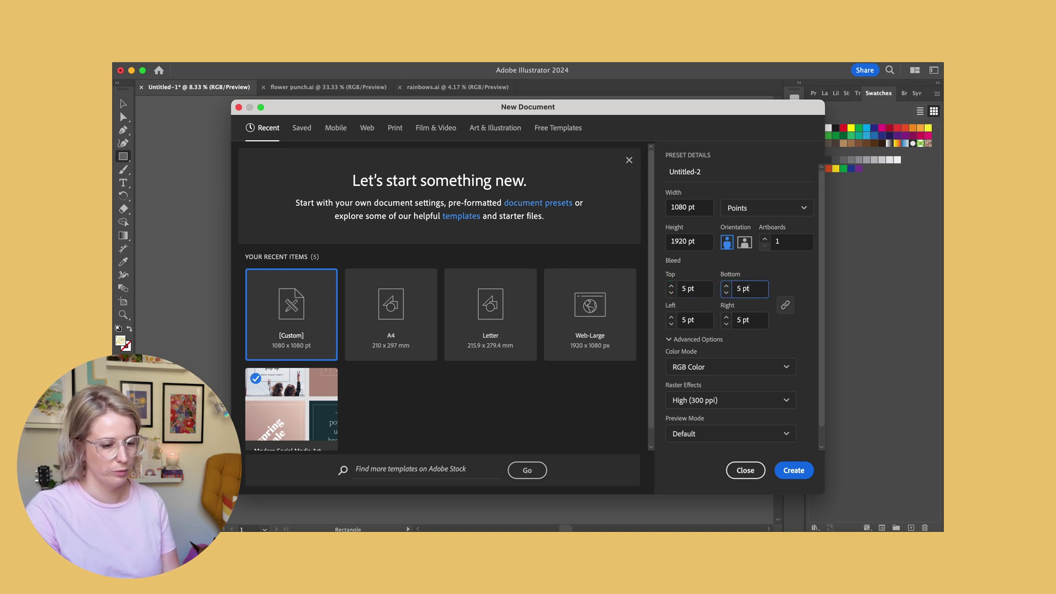
{"action": "left_click", "coordinate": [801, 471]}
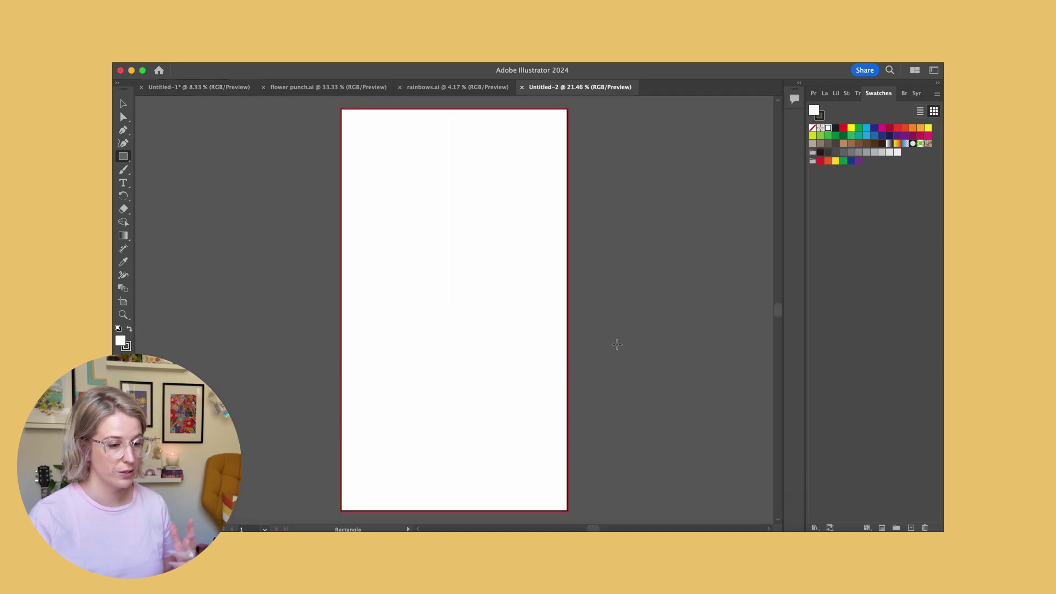
Step: Add a landscape artboard about 4134 by 2379 pt beside the portrait one, naming the two artboards iphone and desktop
{"action": "key", "text": "super+minus"}
{"action": "key", "text": "super+minus"}
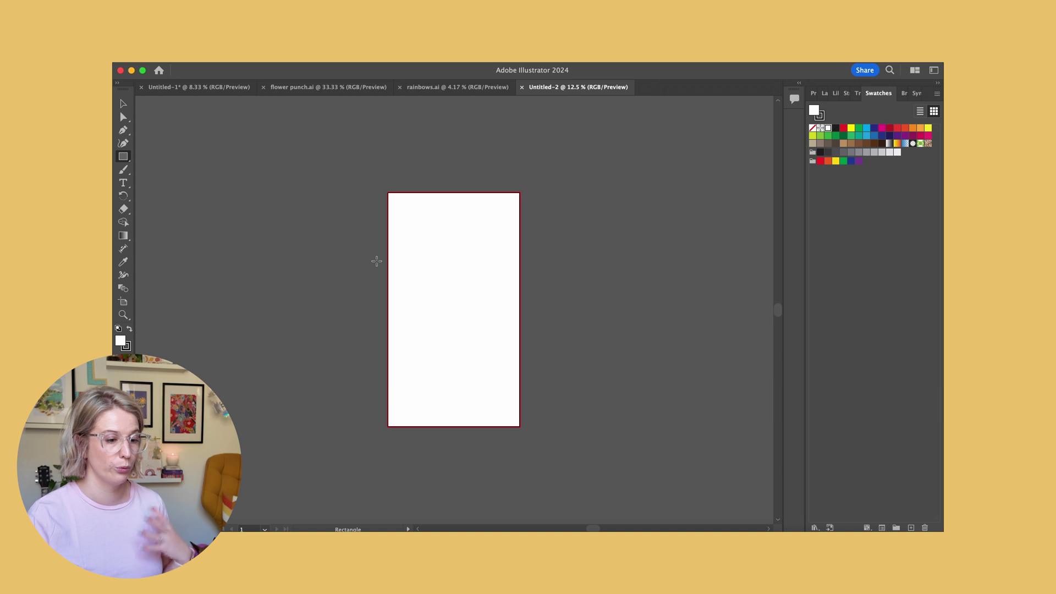
{"action": "right_click", "coordinate": [392, 208]}
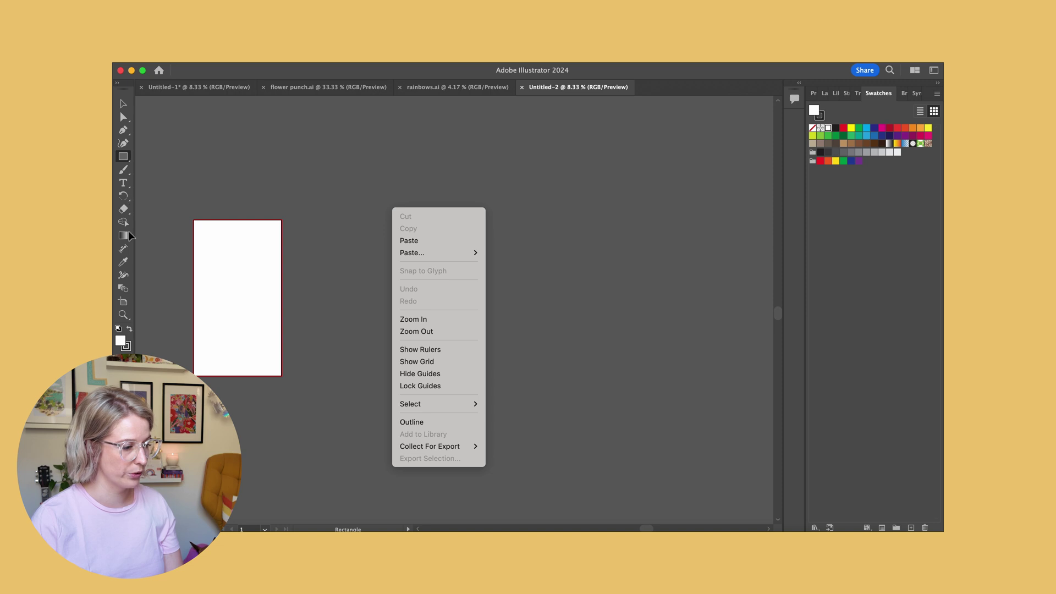
{"action": "left_click", "coordinate": [123, 304]}
{"action": "left_click", "coordinate": [122, 303]}
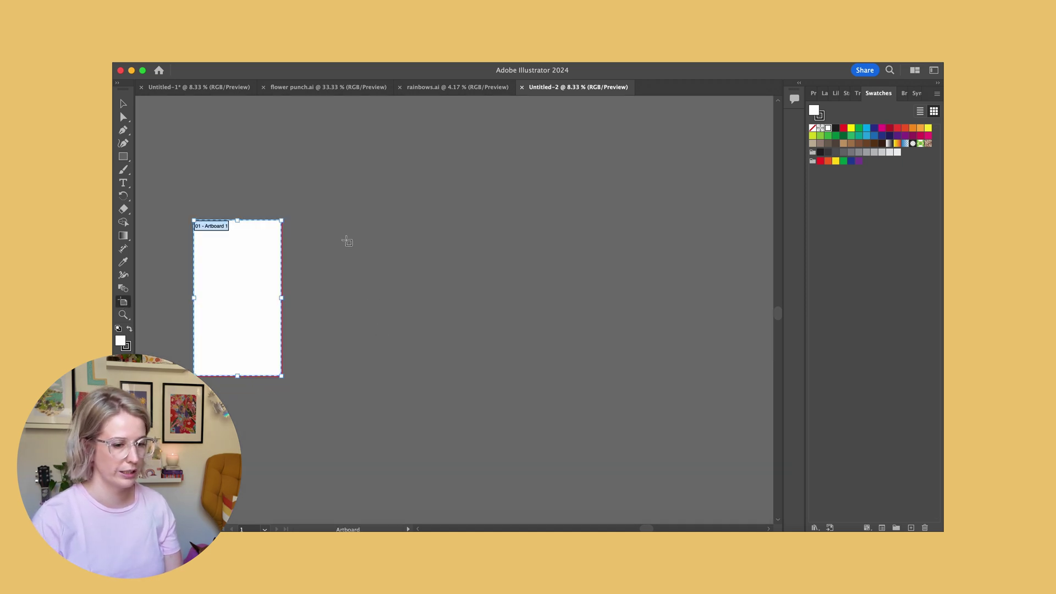
{"action": "left_click_drag", "start_coordinate": [334, 223], "coordinate": [667, 396]}
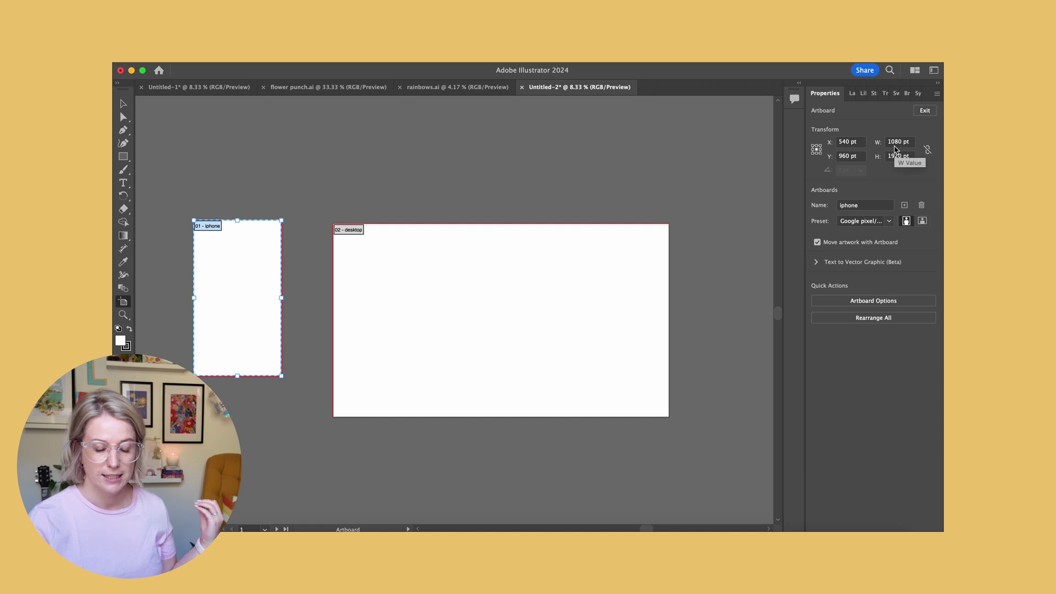
Step: Resize the desktop artboard to 1920 pt wide and 1080 pt high
{"action": "left_click", "coordinate": [559, 304]}
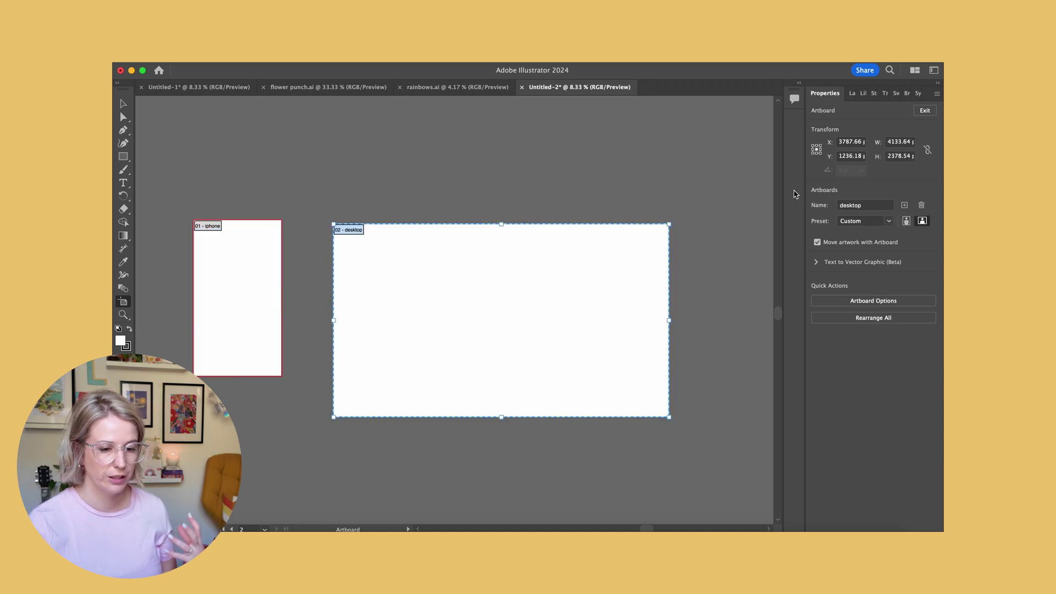
{"action": "left_click", "coordinate": [899, 142]}
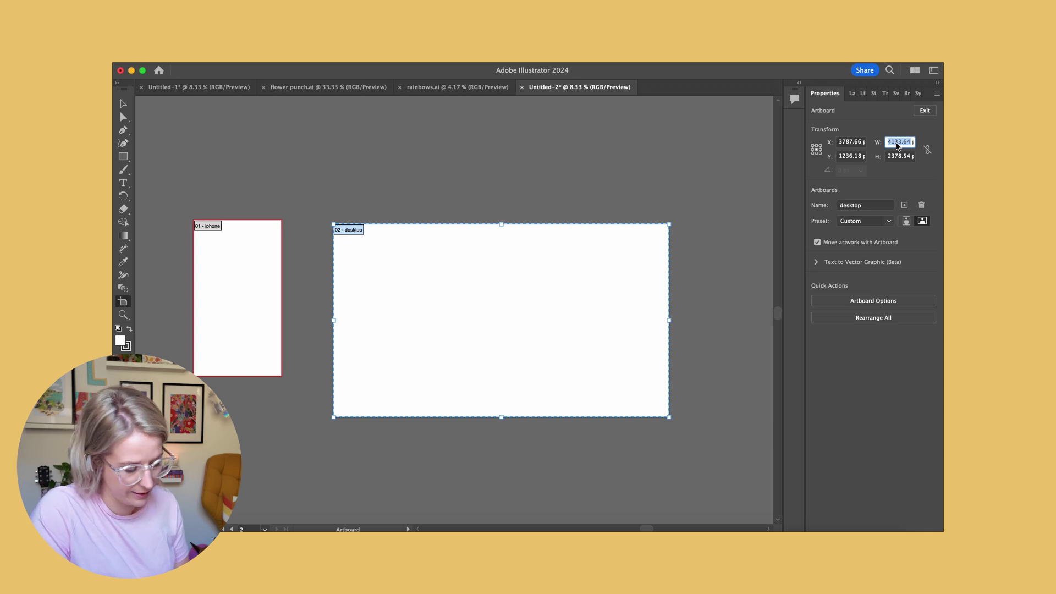
{"action": "type", "text": "19 pt"}
{"action": "type", "text": "20"}
{"action": "key", "text": "Tab"}
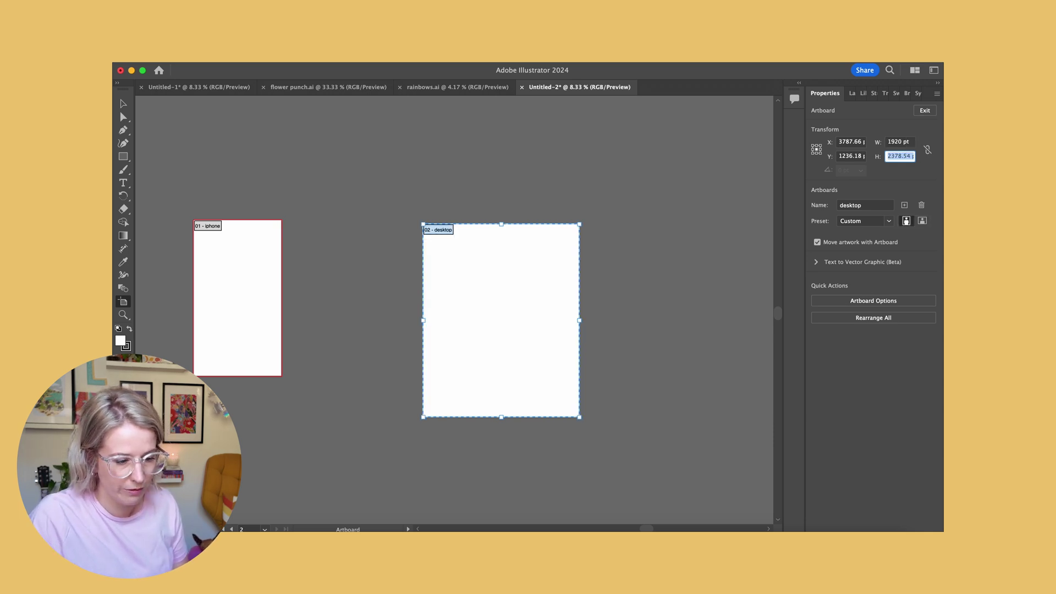
{"action": "type", "text": "10"}
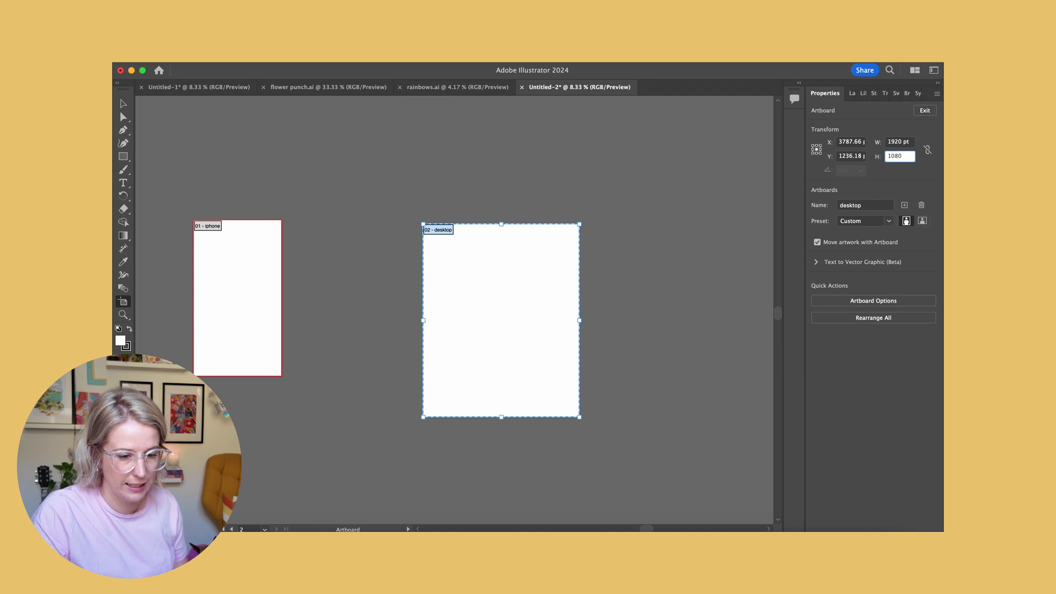
{"action": "type", "text": "80"}
{"action": "key", "text": "Return"}
Step: Move the desktop artboard closer to the iphone artboard and place a 1668 by 2224 pt ipad artboard beside it in the row
{"action": "left_click_drag", "start_coordinate": [566, 306], "coordinate": [447, 284]}
{"action": "left_click", "coordinate": [555, 216]}
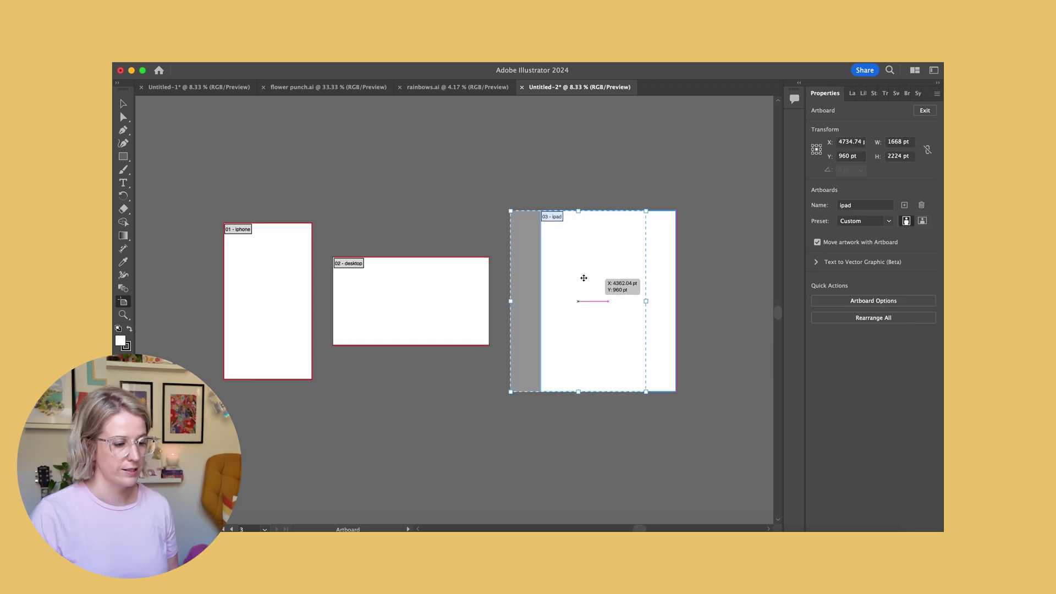
{"action": "left_click_drag", "start_coordinate": [582, 276], "coordinate": [584, 278]}
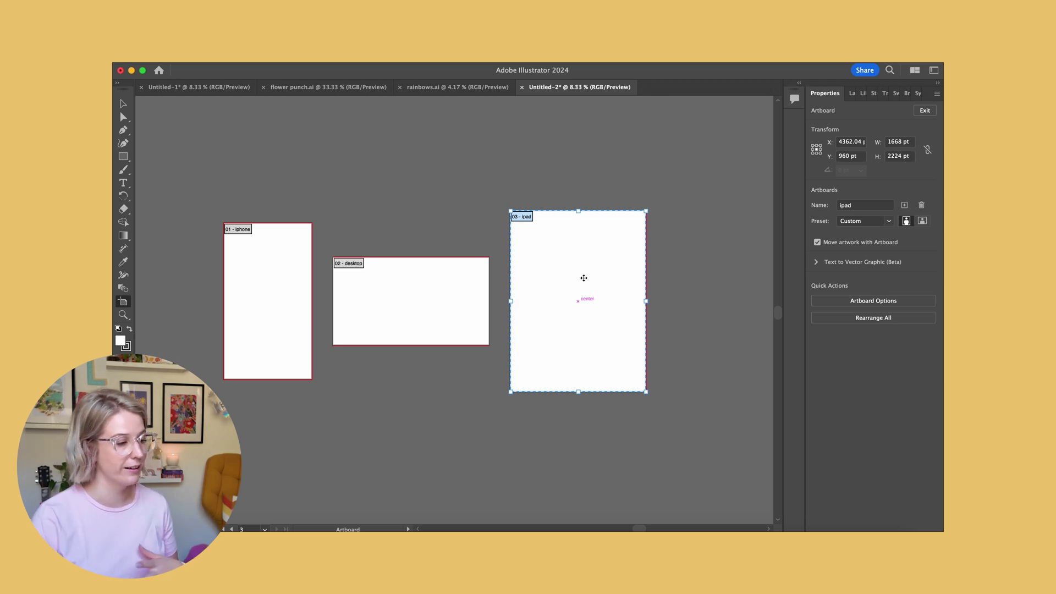
{"action": "left_click", "coordinate": [124, 106]}
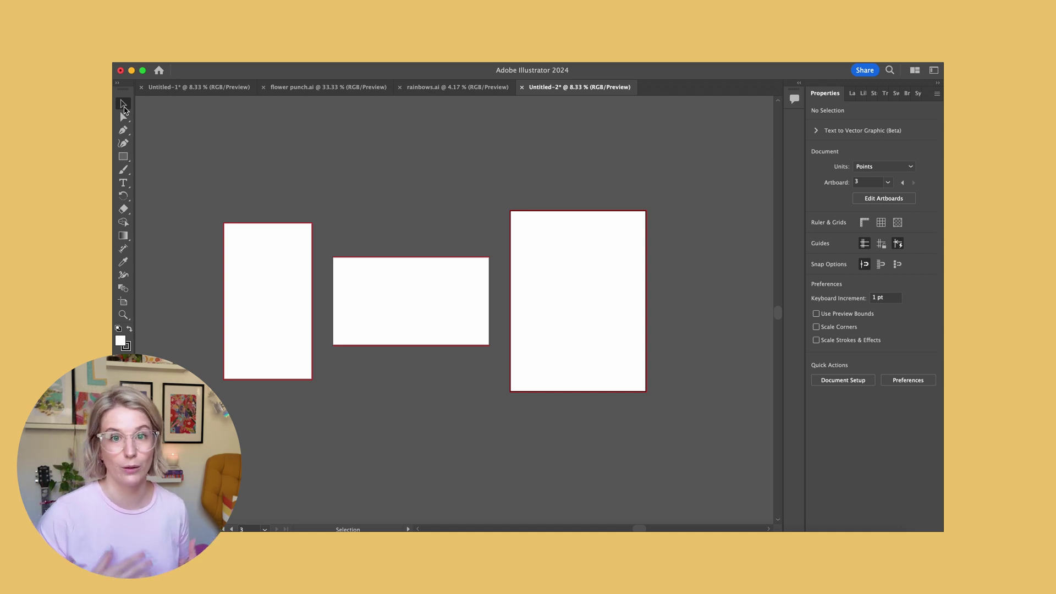
Step: Draw a white rectangle about 5902 by 3334 pt covering all three artboards
{"action": "left_click", "coordinate": [123, 157]}
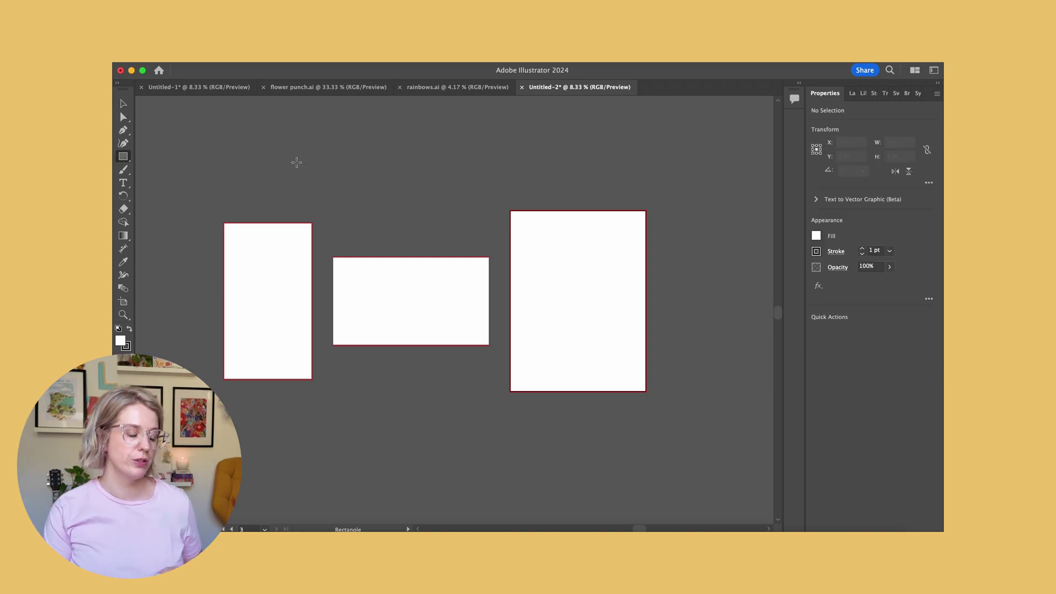
{"action": "left_click_drag", "start_coordinate": [192, 160], "coordinate": [671, 430]}
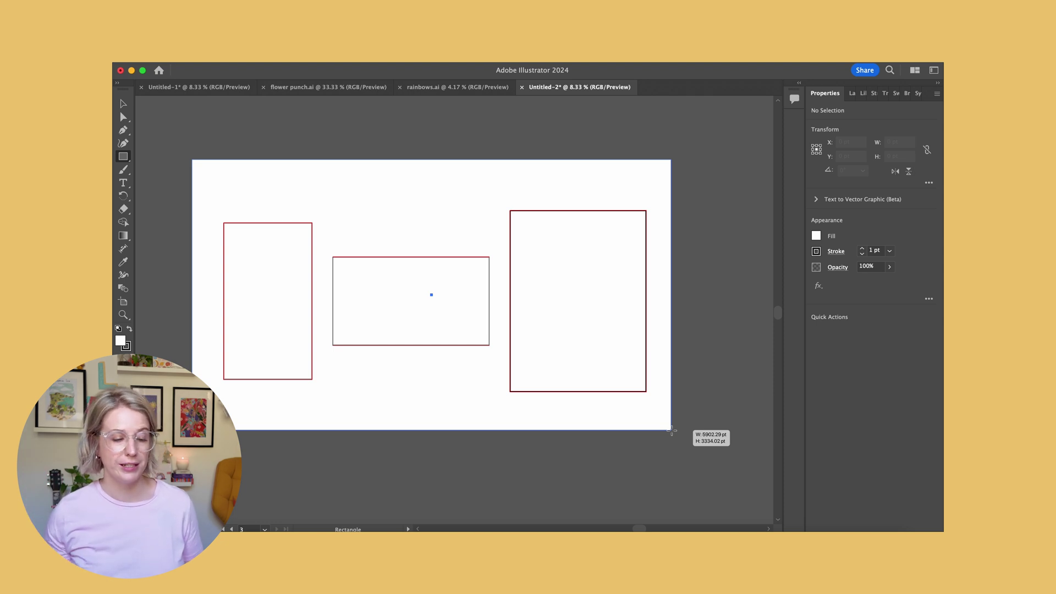
{"action": "left_click_drag", "start_coordinate": [672, 430], "coordinate": [671, 430]}
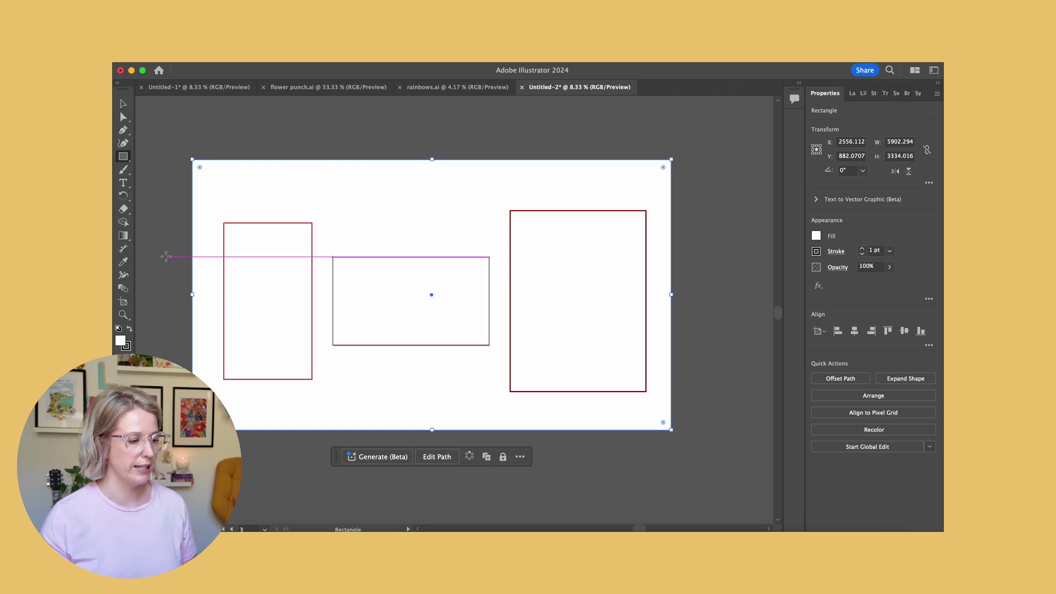
Step: Duplicate the white rectangle, placing the copy slightly lower and further right with its centre at about X 2637, Y 960 pt
{"action": "left_click", "coordinate": [123, 104]}
{"action": "left_click", "coordinate": [748, 213]}
{"action": "left_click", "coordinate": [601, 185]}
{"action": "key", "text": "Down"}
{"action": "key", "text": "Down"}
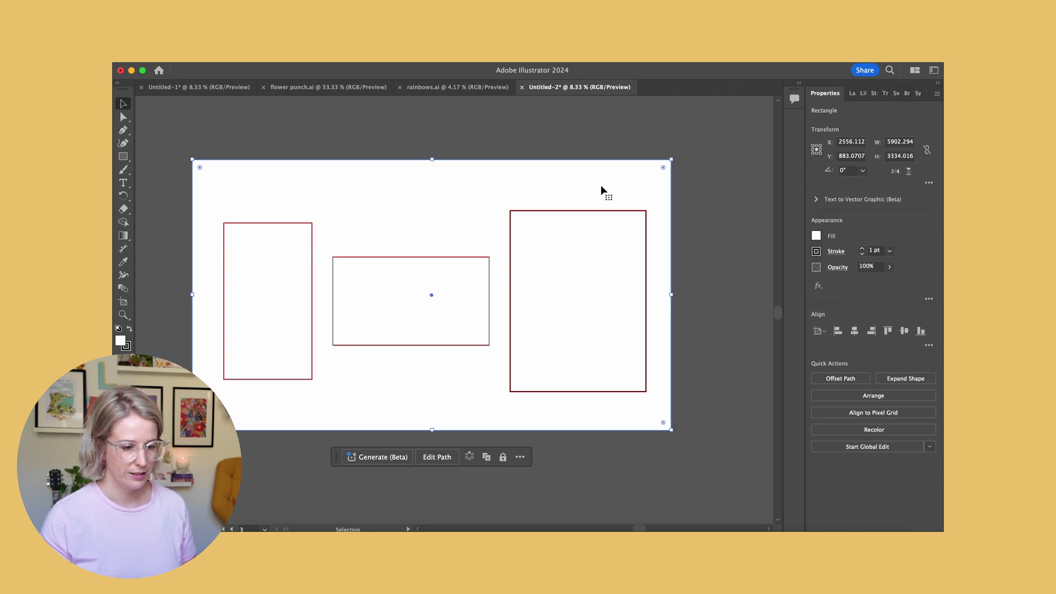
{"action": "left_click_drag", "start_coordinate": [604, 184], "coordinate": [610, 188]}
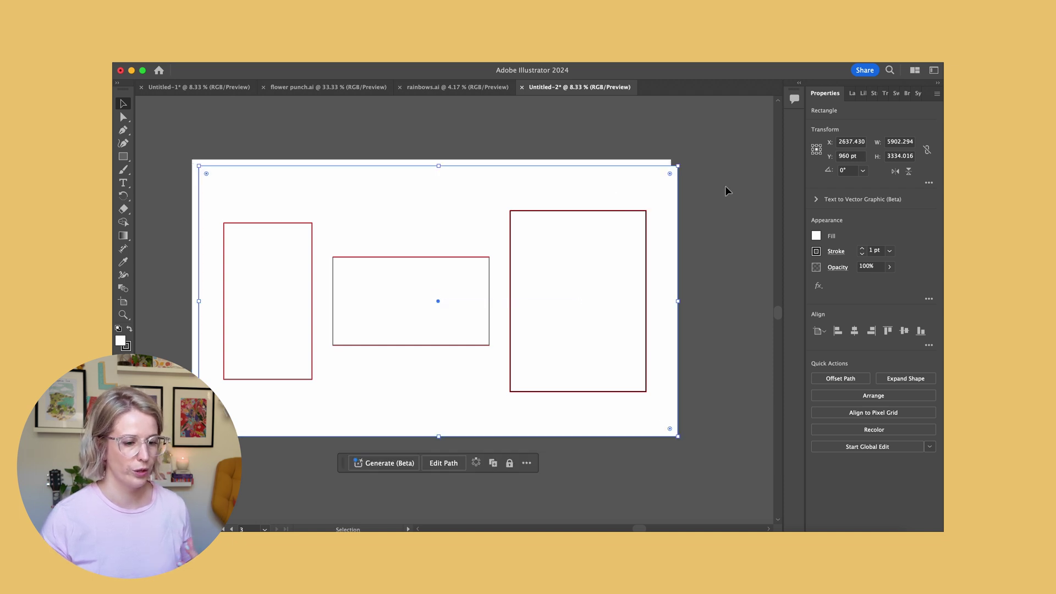
{"action": "left_click", "coordinate": [725, 187]}
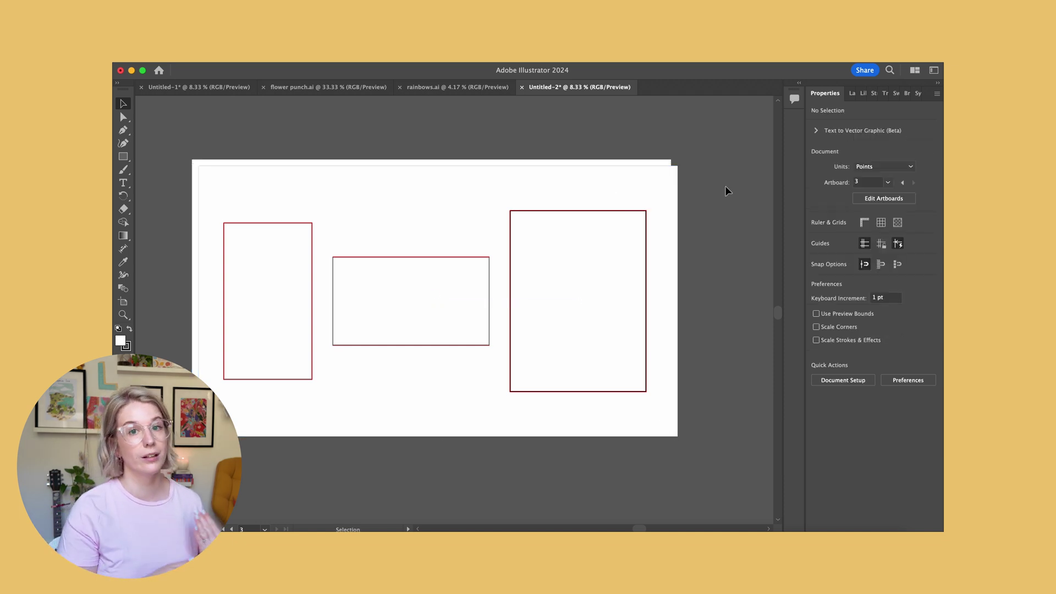
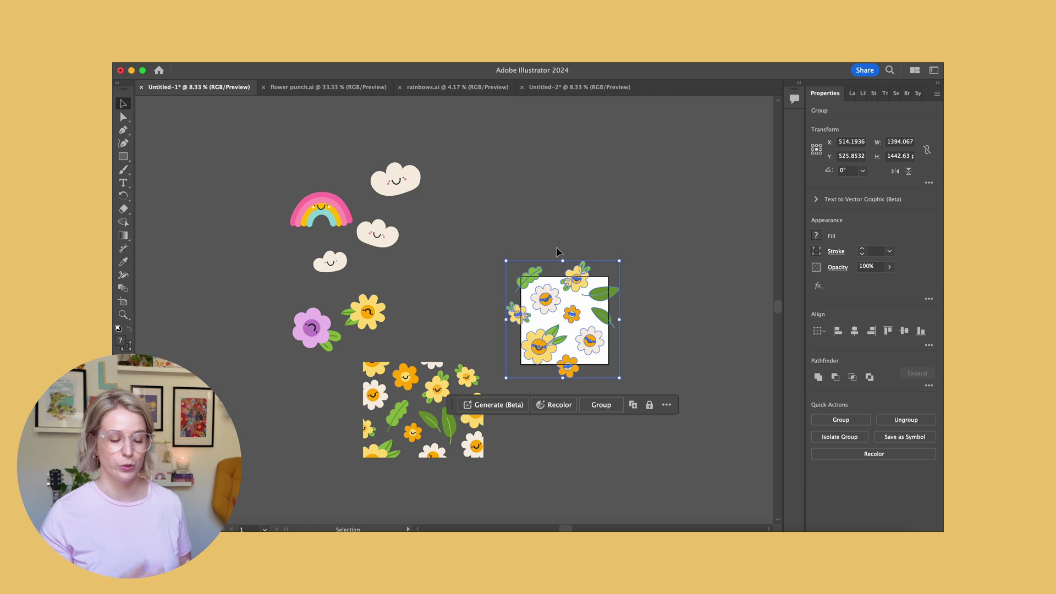
Step: Copy the pattern-filled rectangle from Untitled-1 and paste it into the Untitled-2 wallpaper document
{"action": "left_click", "coordinate": [386, 413]}
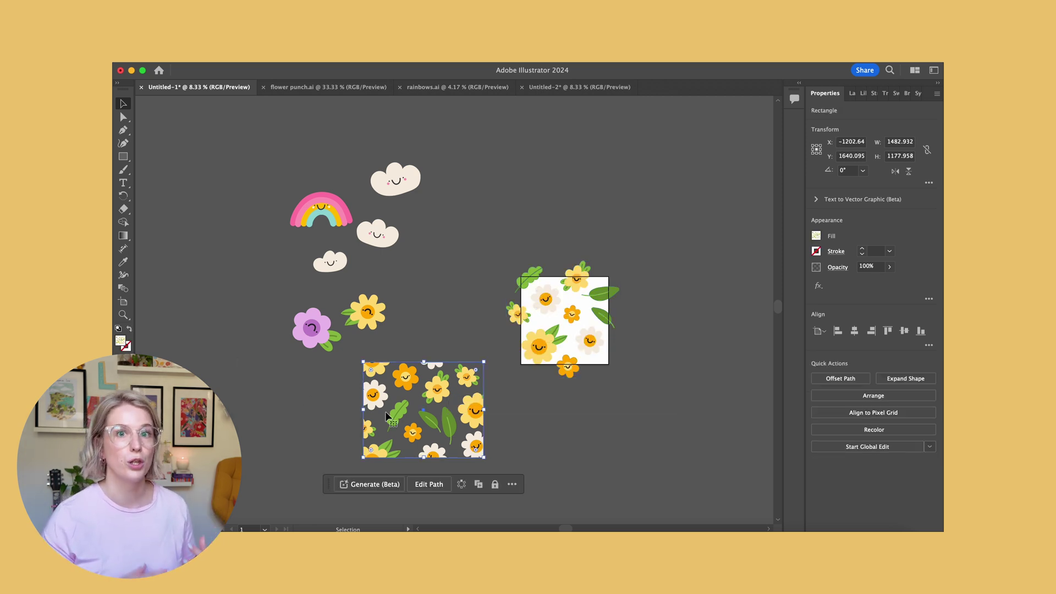
{"action": "key", "text": "a"}
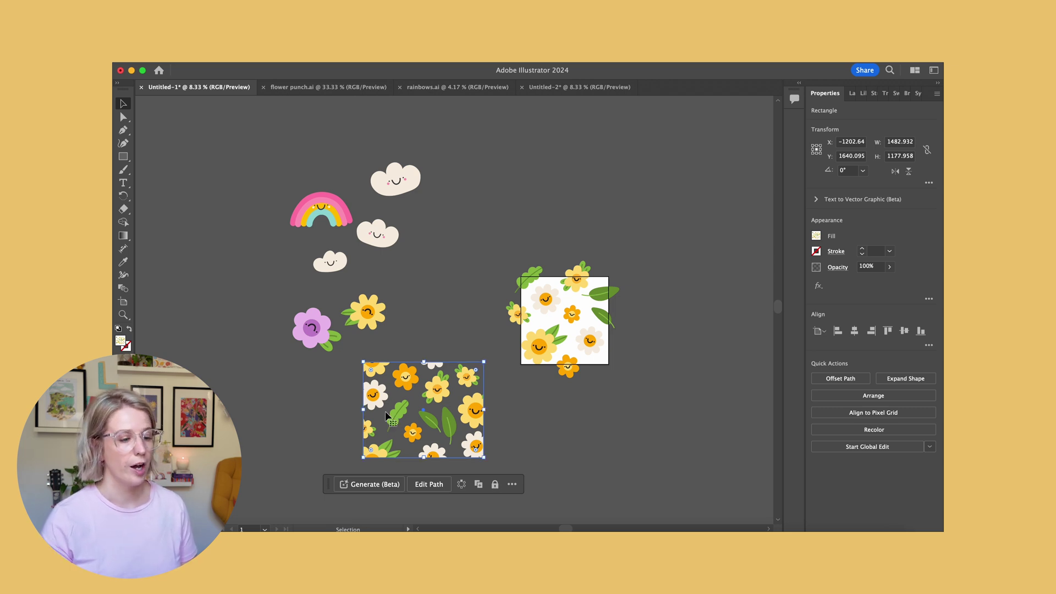
{"action": "left_click", "coordinate": [577, 89]}
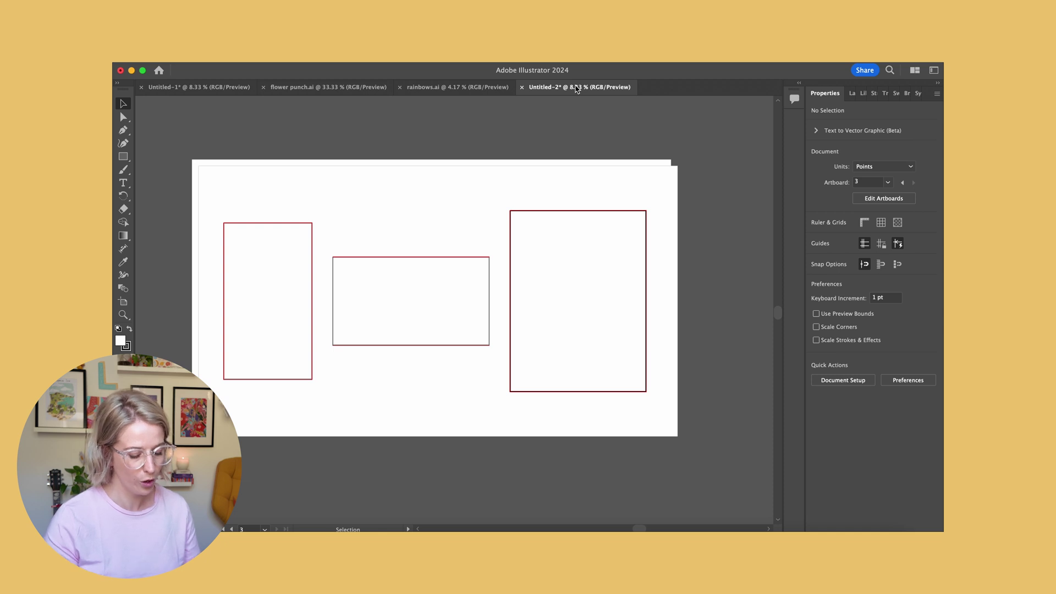
{"action": "key", "text": "super+v"}
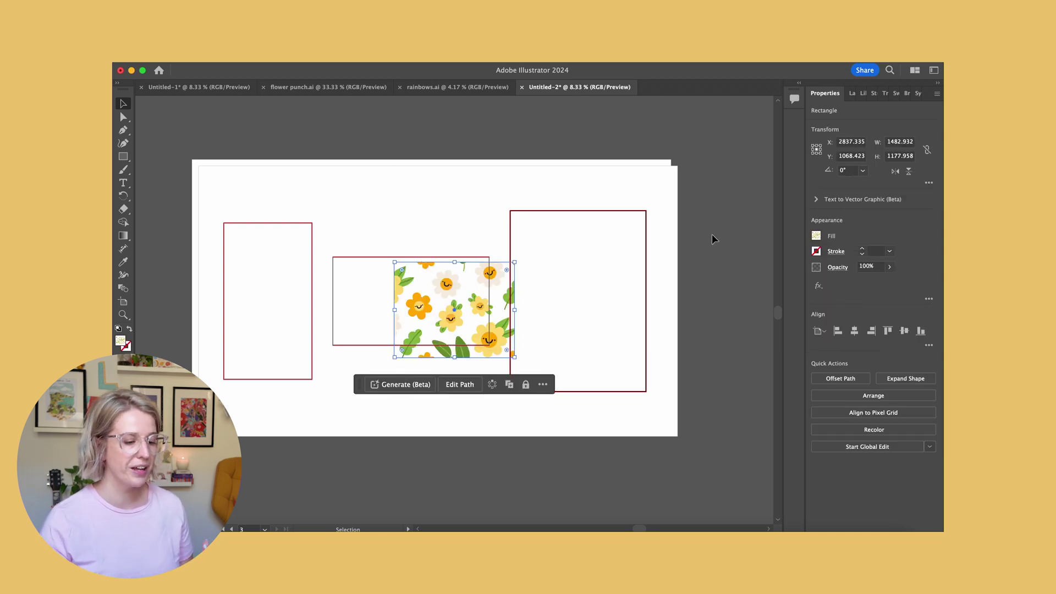
Step: Fill the front white rectangle covering the three artboards with the pasted flower pattern swatch
{"action": "left_click", "coordinate": [862, 94]}
{"action": "left_click", "coordinate": [894, 93]}
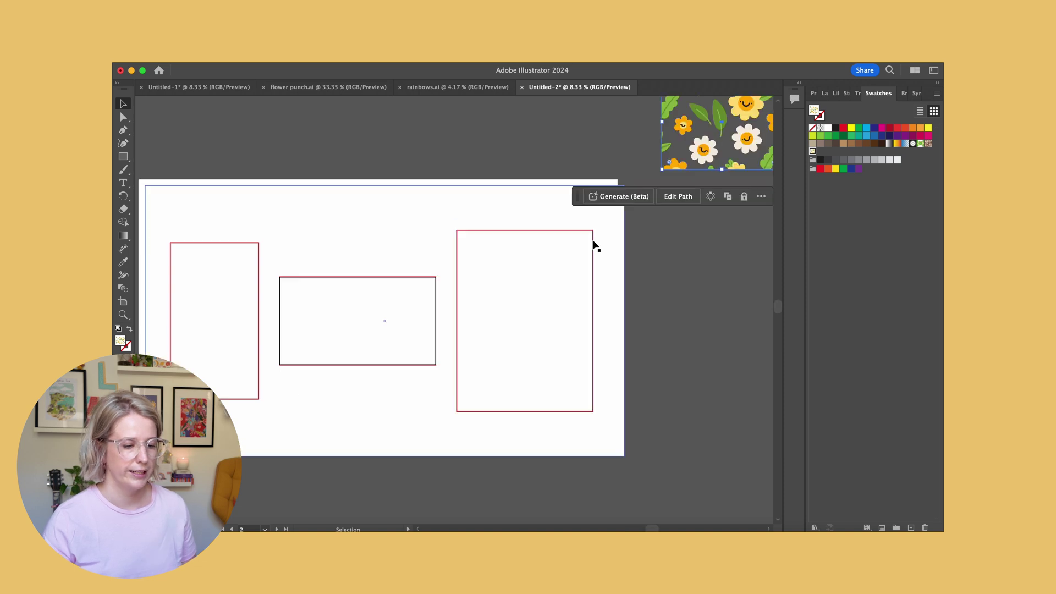
{"action": "left_click", "coordinate": [289, 238]}
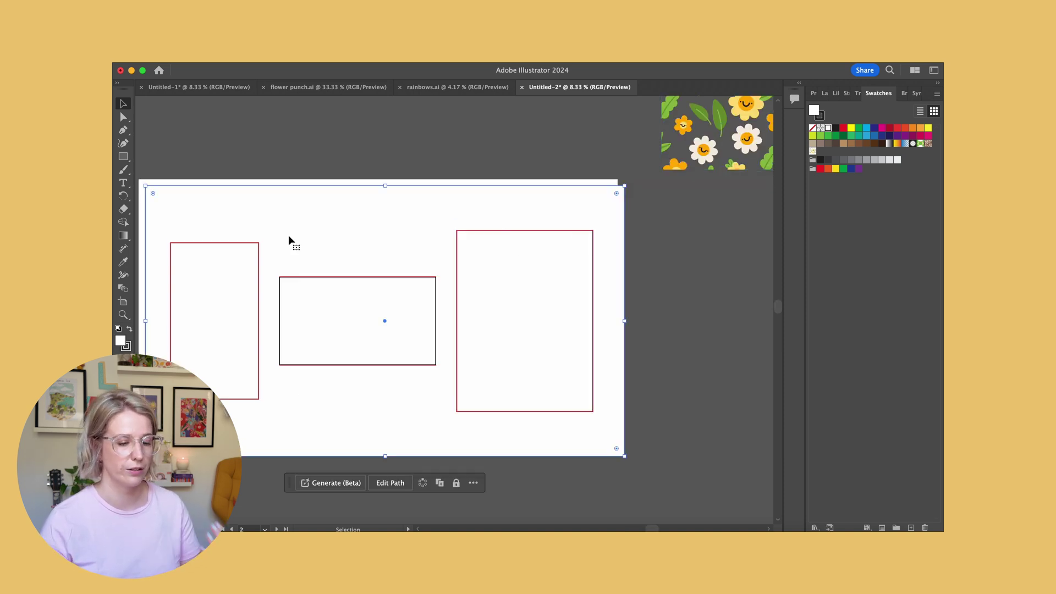
{"action": "left_click", "coordinate": [813, 151]}
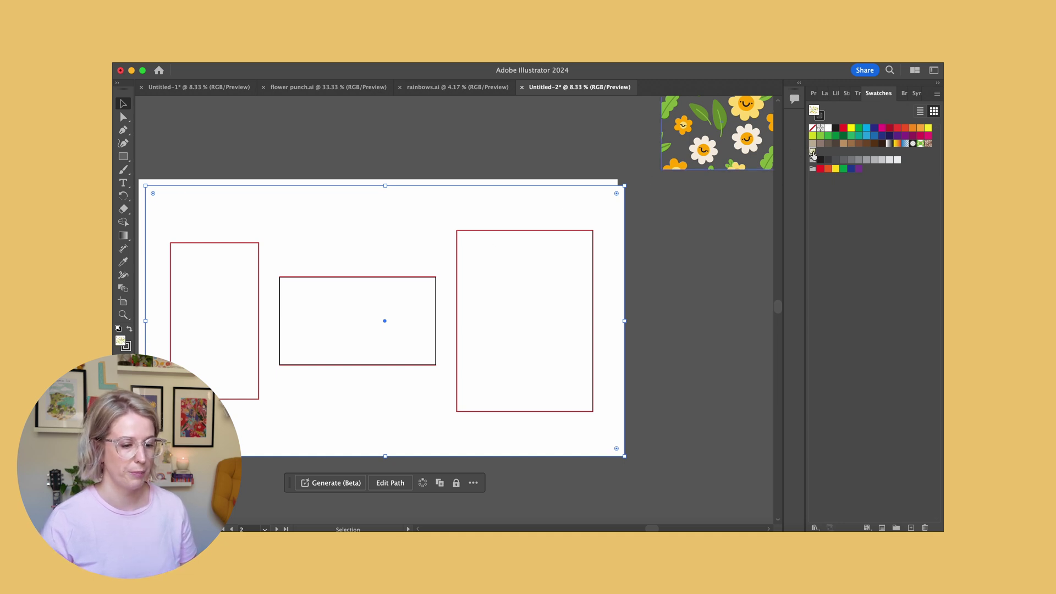
{"action": "scroll", "coordinate": [647, 294], "scroll_direction": "left", "scroll_amount": 5}
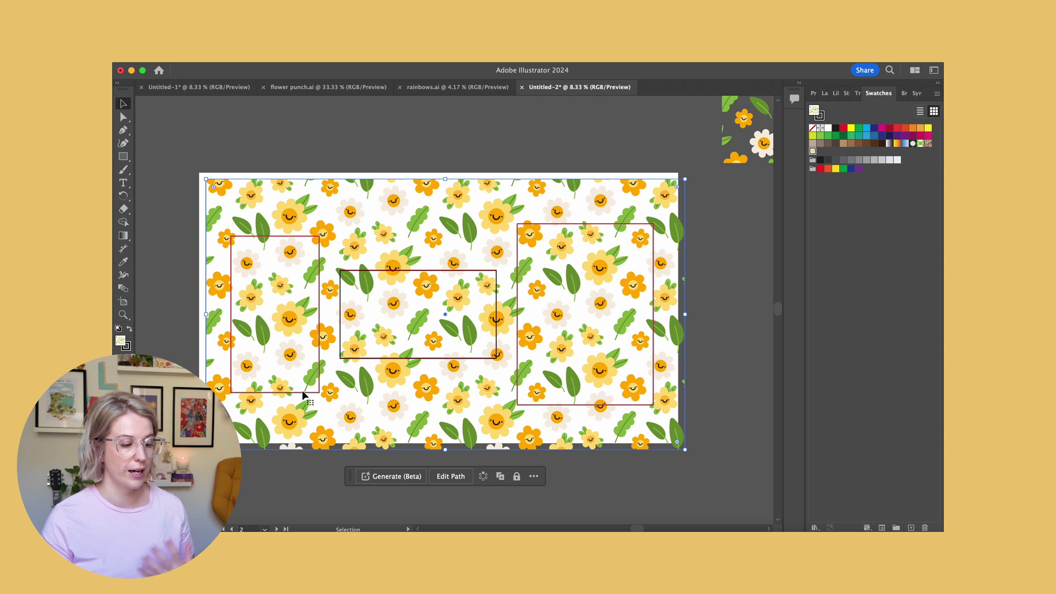
{"action": "key", "text": "Page_Down"}
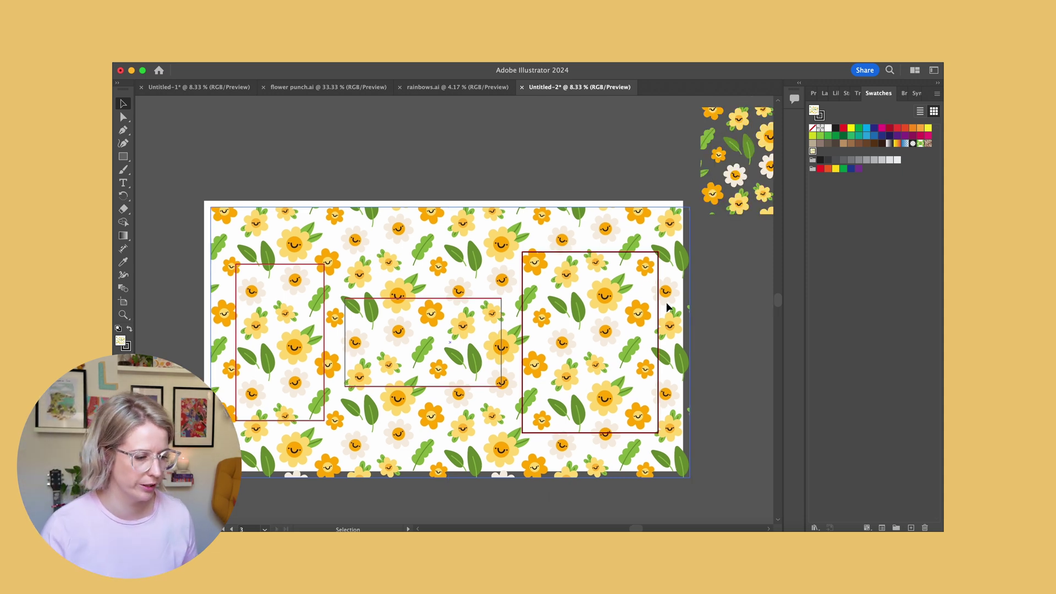
Step: Recolour the white rectangle behind the flower pattern with a warm beige solid fill
{"action": "left_click", "coordinate": [375, 211]}
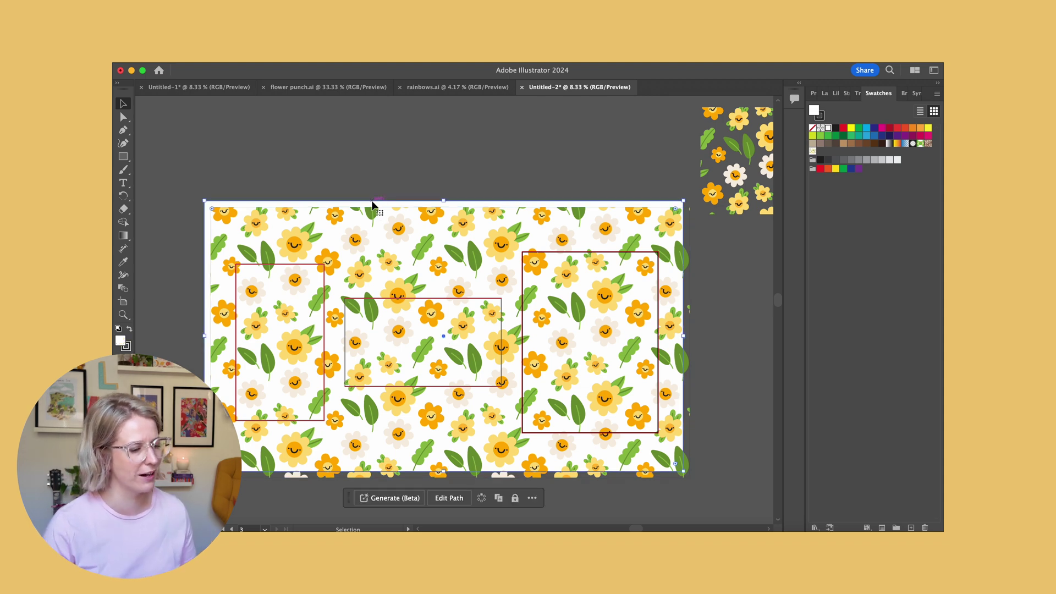
{"action": "double_click", "coordinate": [120, 342]}
{"action": "left_click_drag", "start_coordinate": [483, 201], "coordinate": [527, 184]}
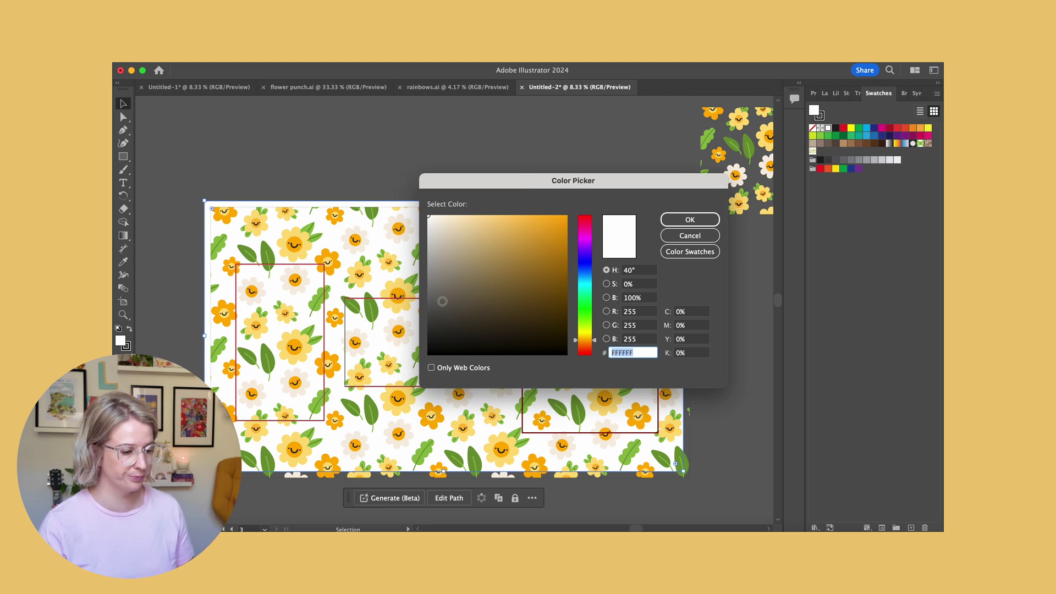
{"action": "left_click", "coordinate": [433, 214]}
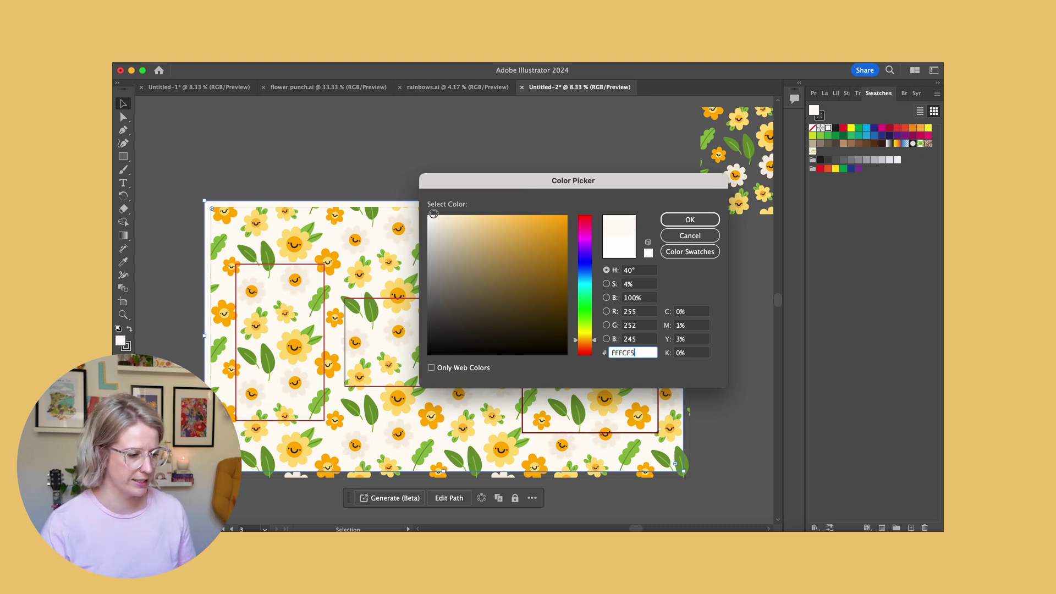
{"action": "left_click", "coordinate": [434, 211]}
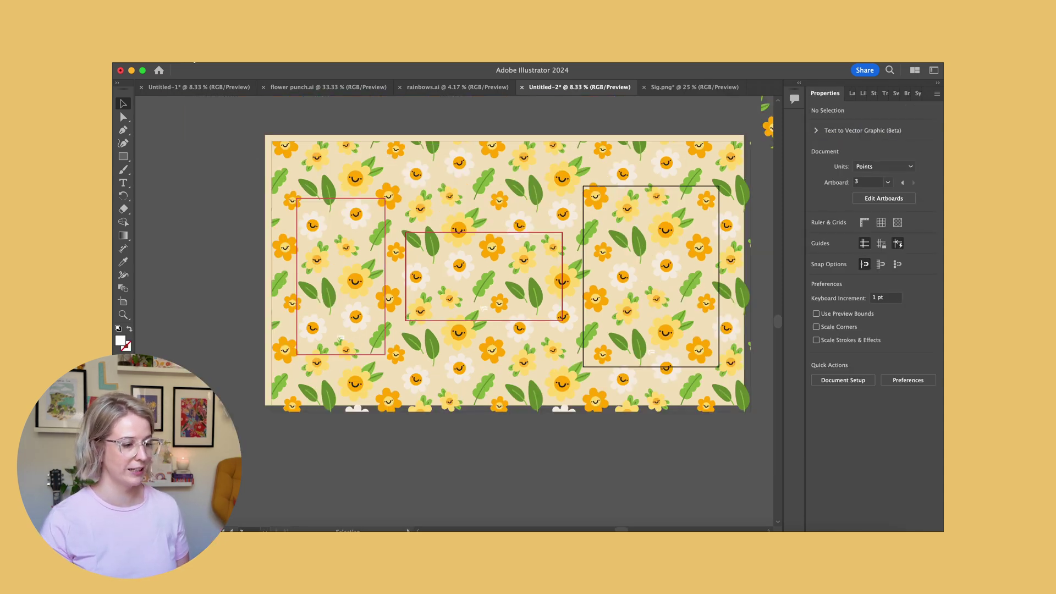
Step: Open the Export for Screens settings for the wallpaper artboards
{"action": "left_click", "coordinate": [193, 62]}
{"action": "mouse_move", "coordinate": [220, 303]}
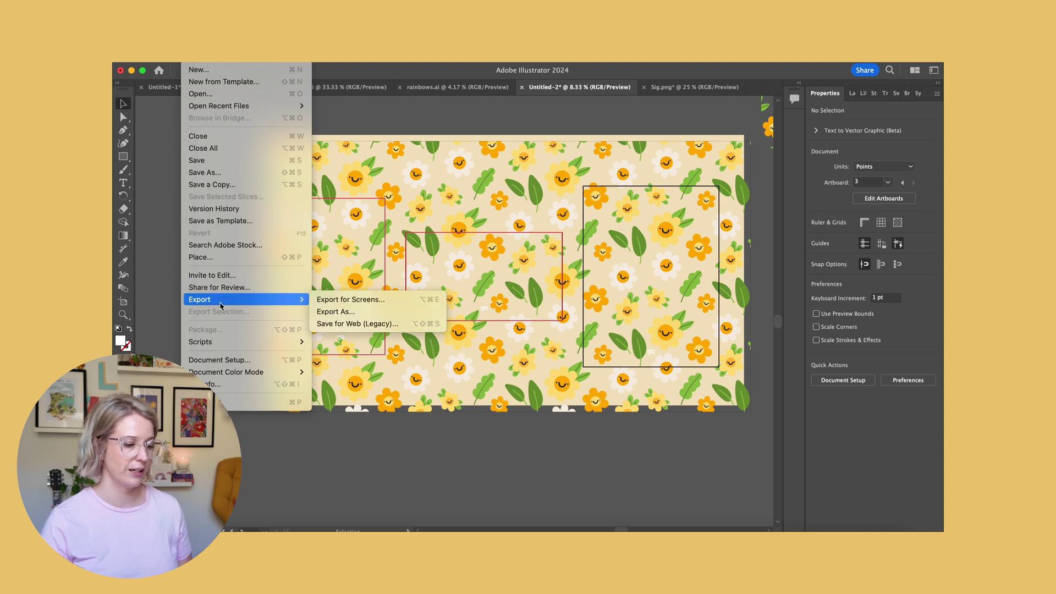
{"action": "left_click", "coordinate": [337, 300]}
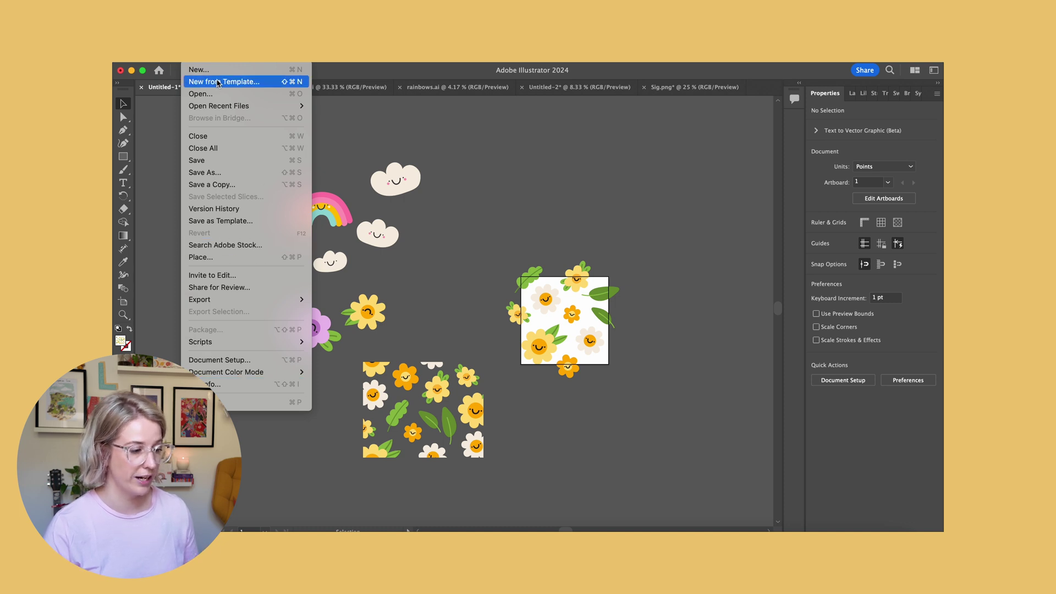
Step: Start saving the Untitled-1 pattern document as an Illustrator file on the computer
{"action": "left_click", "coordinate": [203, 173]}
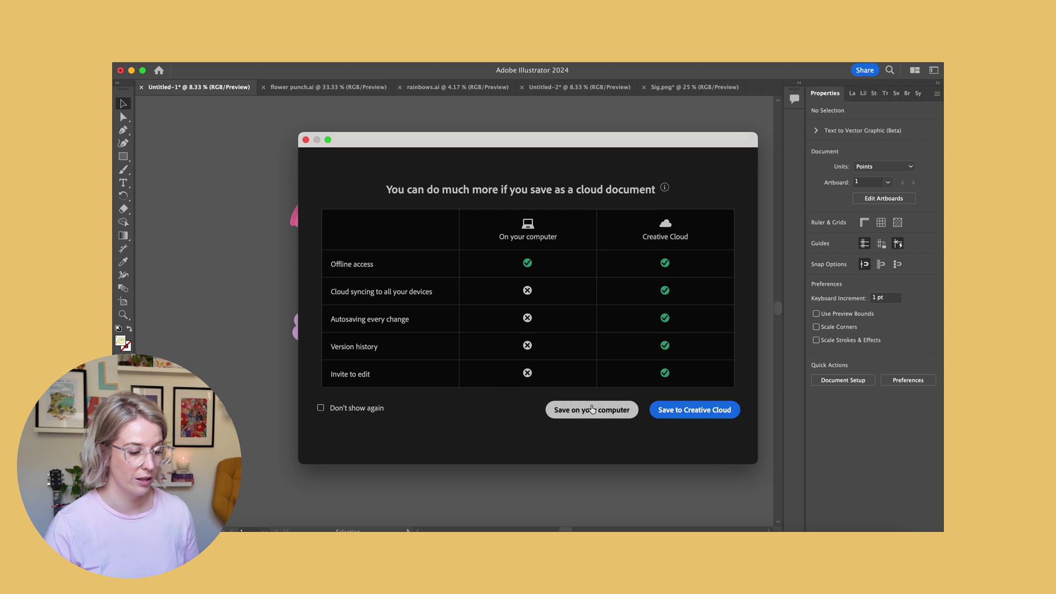
{"action": "left_click", "coordinate": [592, 409]}
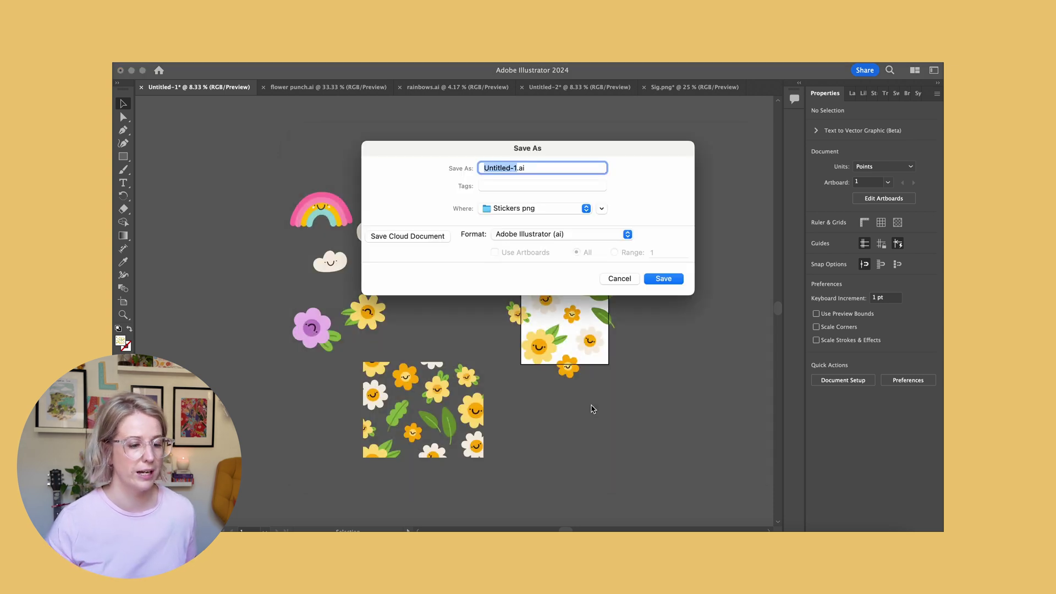